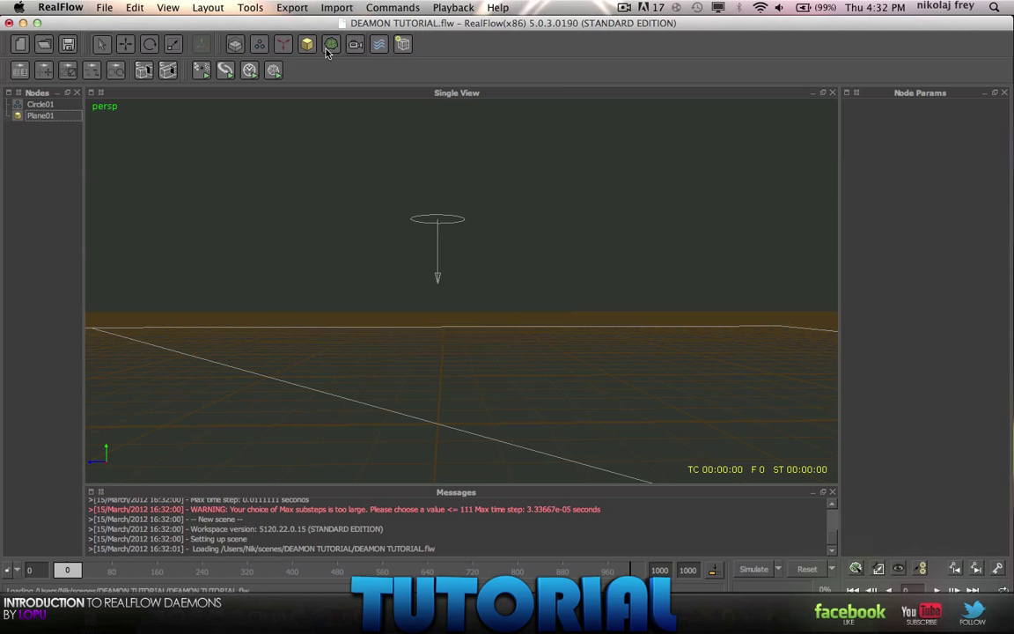
Add a Gravity daemon above the circle emitter, hide its icon and set its strength to 20
left_click(283, 46)
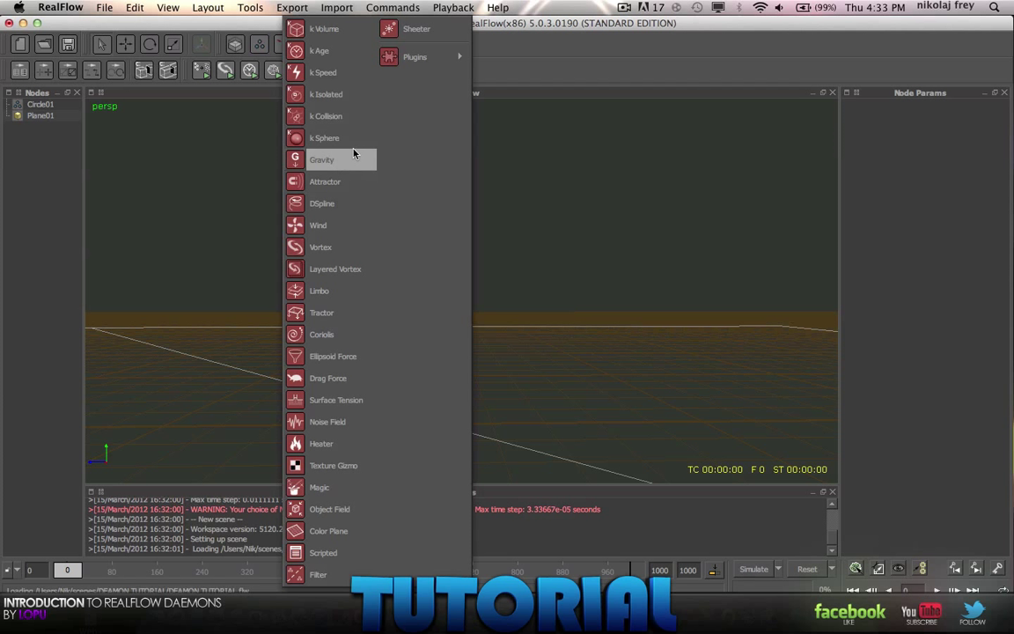
left_click(539, 35)
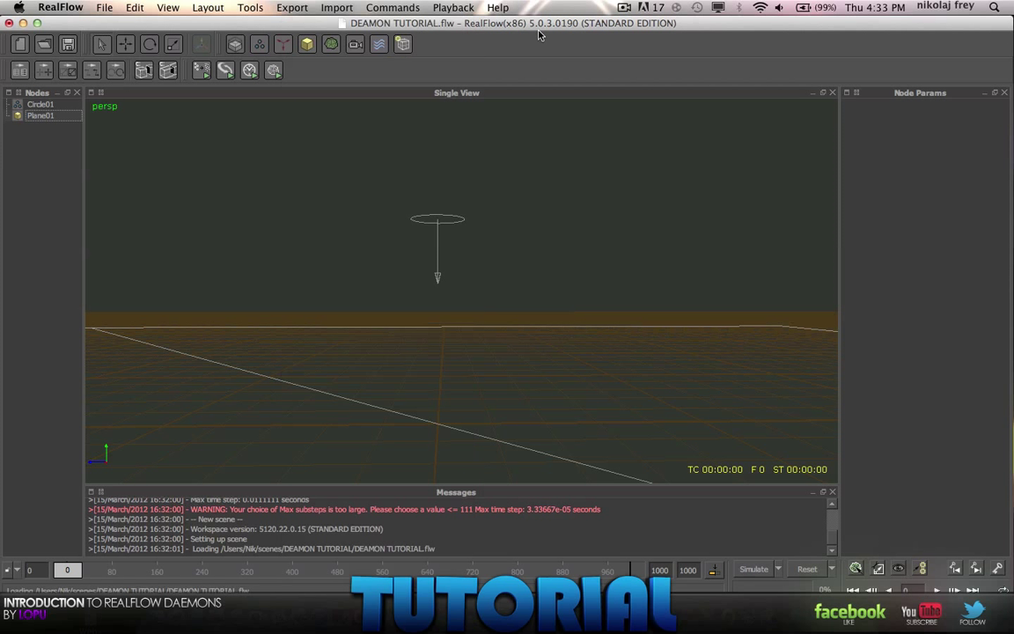
left_click_drag(387, 270, 438, 178, "alt")
left_click_drag(227, 206, 285, 183, "alt")
left_click(281, 50)
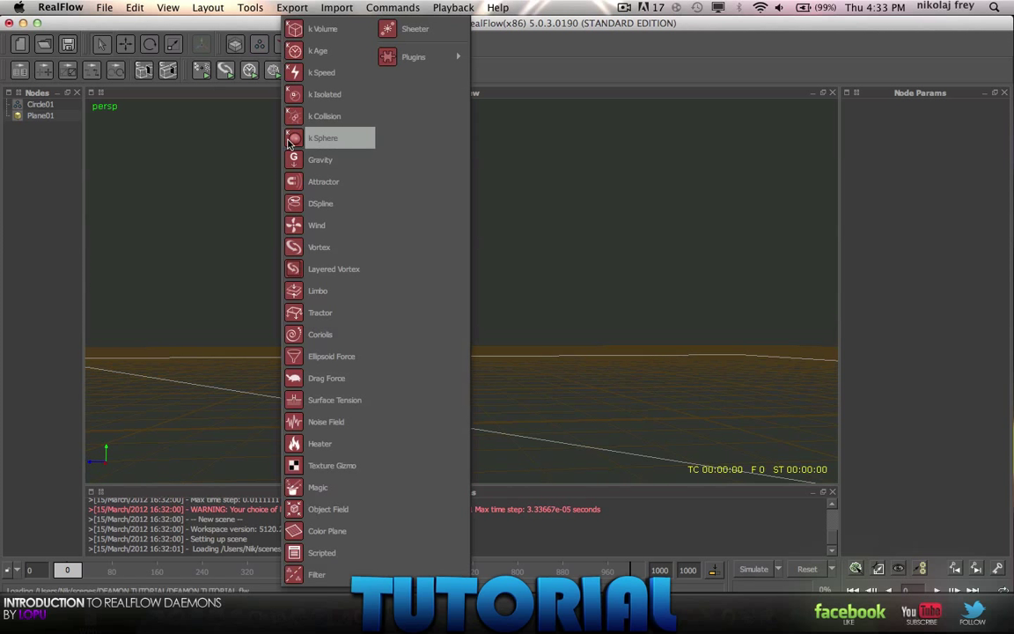
left_click(342, 161)
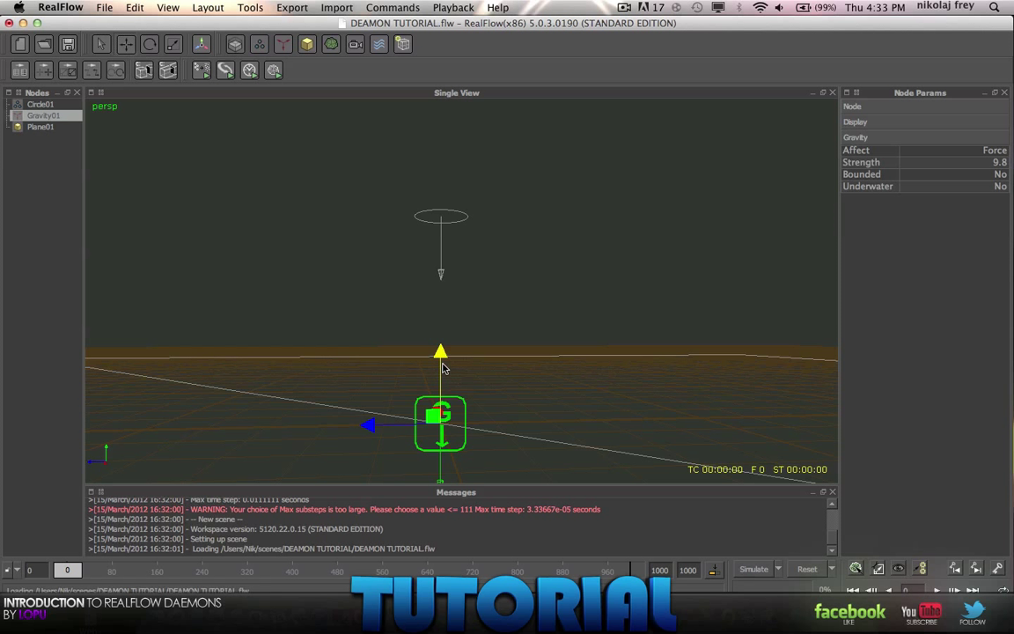
left_click(871, 124)
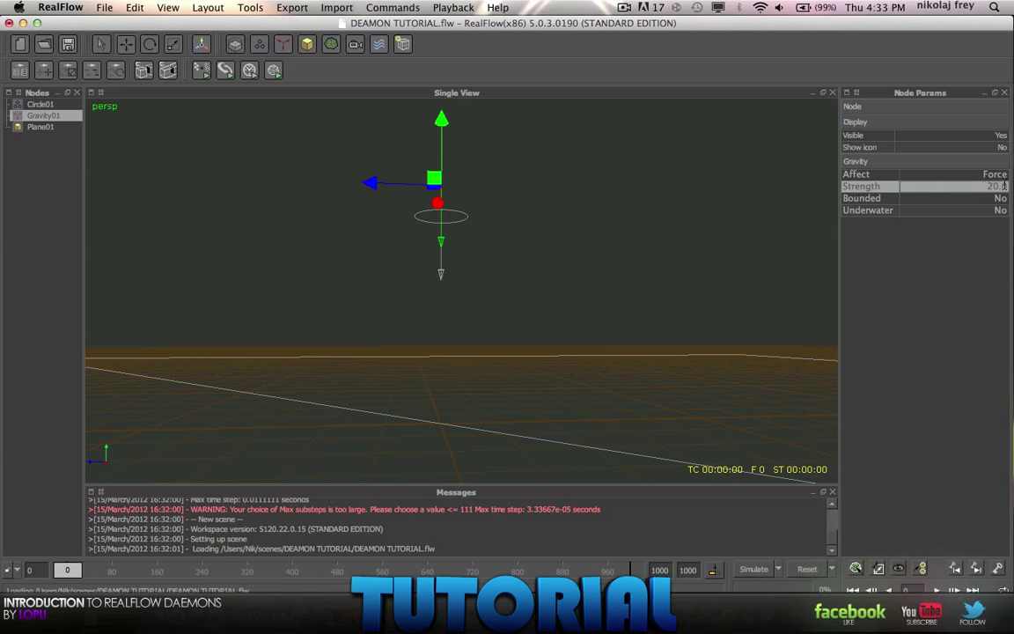
Rotate the circle emitter so its emission direction points diagonally upward and sideways
left_click(38, 105)
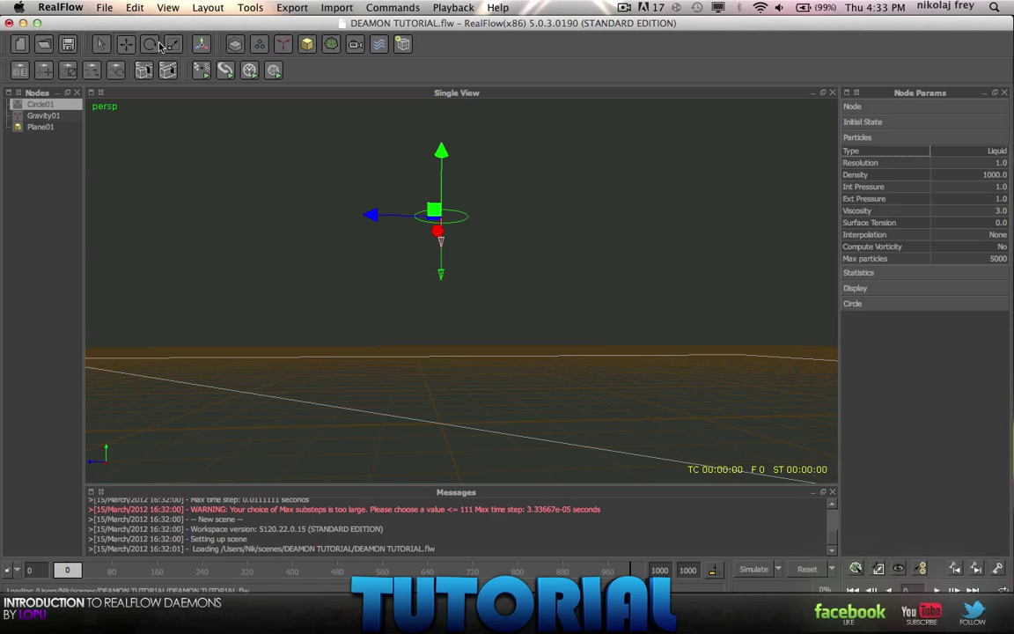
mouse_move(558, 306)
left_mouse_down("alt")
mouse_move(573, 321)
mouse_move(542, 311)
left_mouse_up("alt")
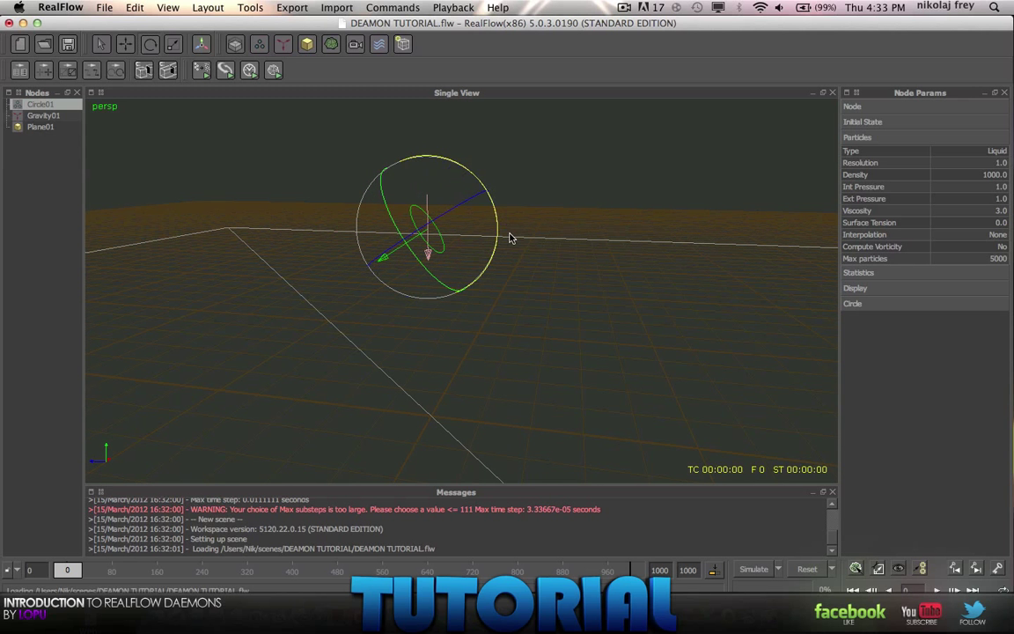
left_click(41, 164)
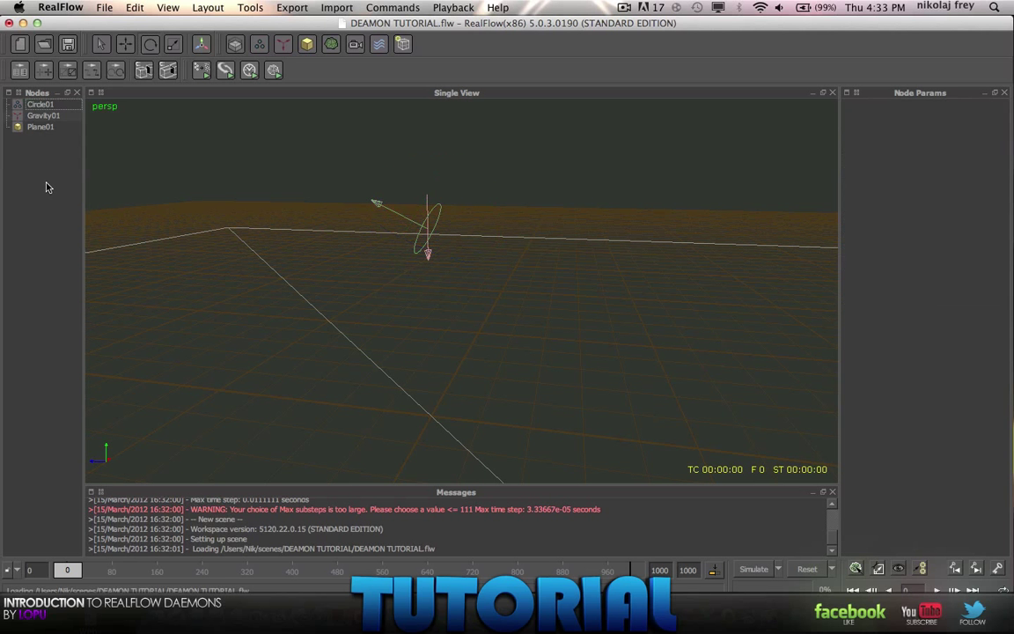
left_click_drag(186, 202, 293, 268, "alt")
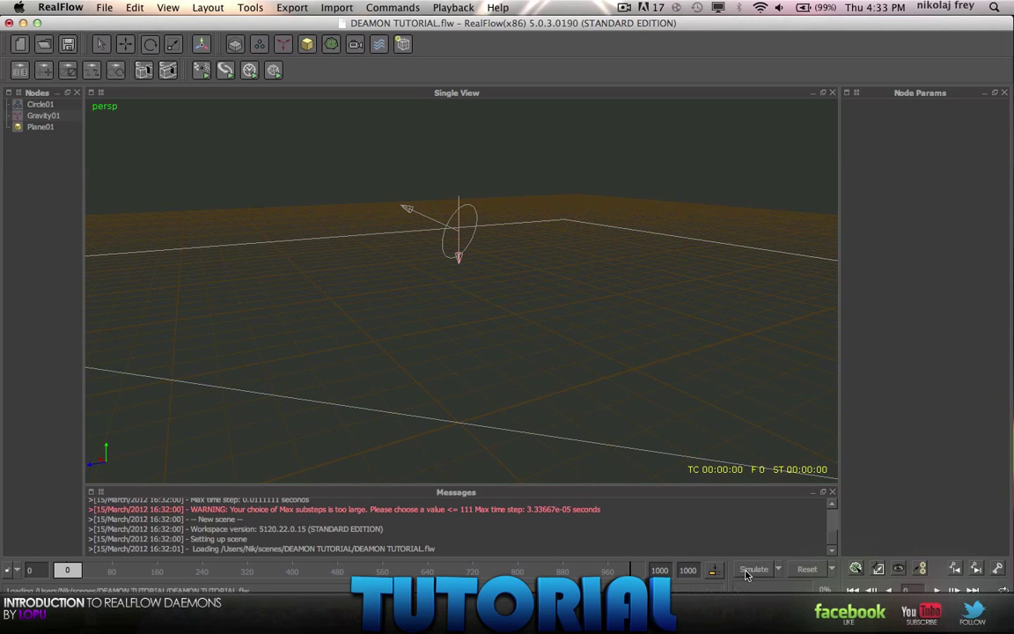
Run the simulation, inspect the gravity-affected particle stream of the circle emitter from several angles, and stop it
left_click(746, 572)
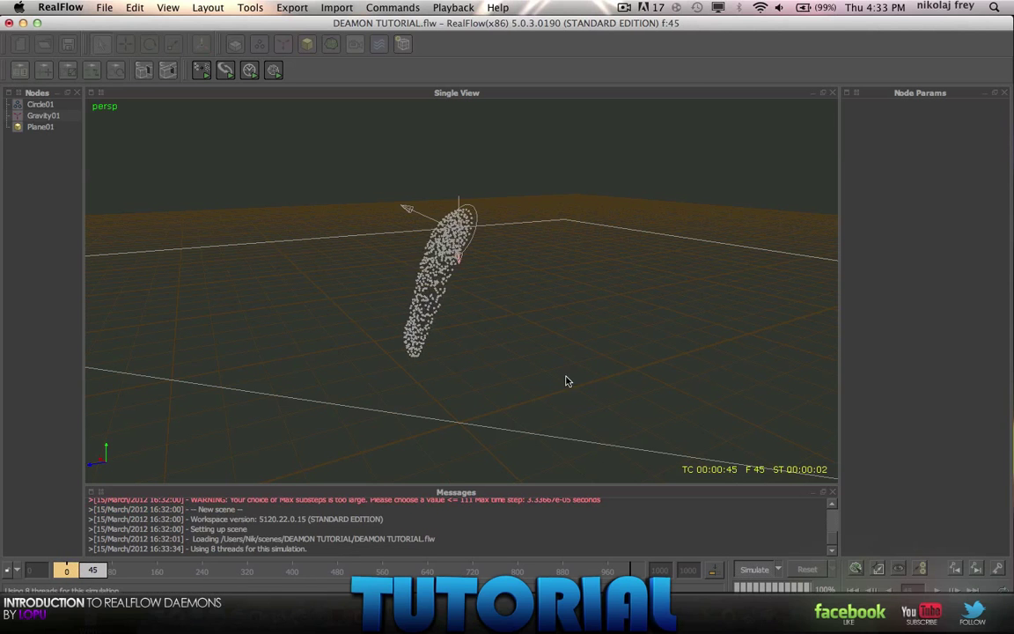
left_click_drag(566, 380, 11, 66, "alt")
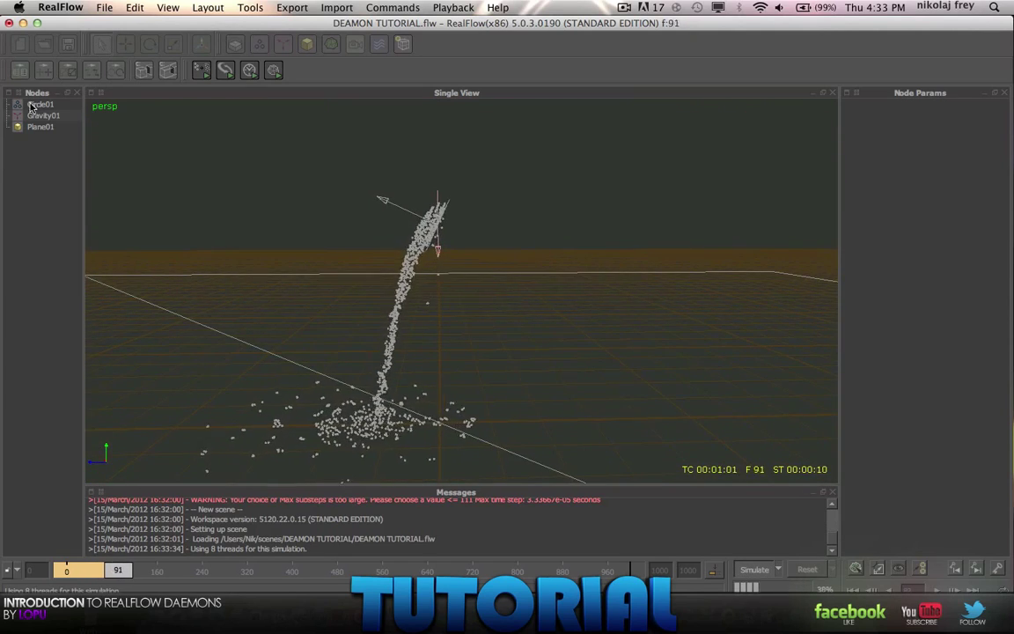
left_click(40, 104)
left_click_drag(290, 263, 495, 280, "alt")
left_click_drag(577, 237, 537, 243, "alt")
left_click(758, 571)
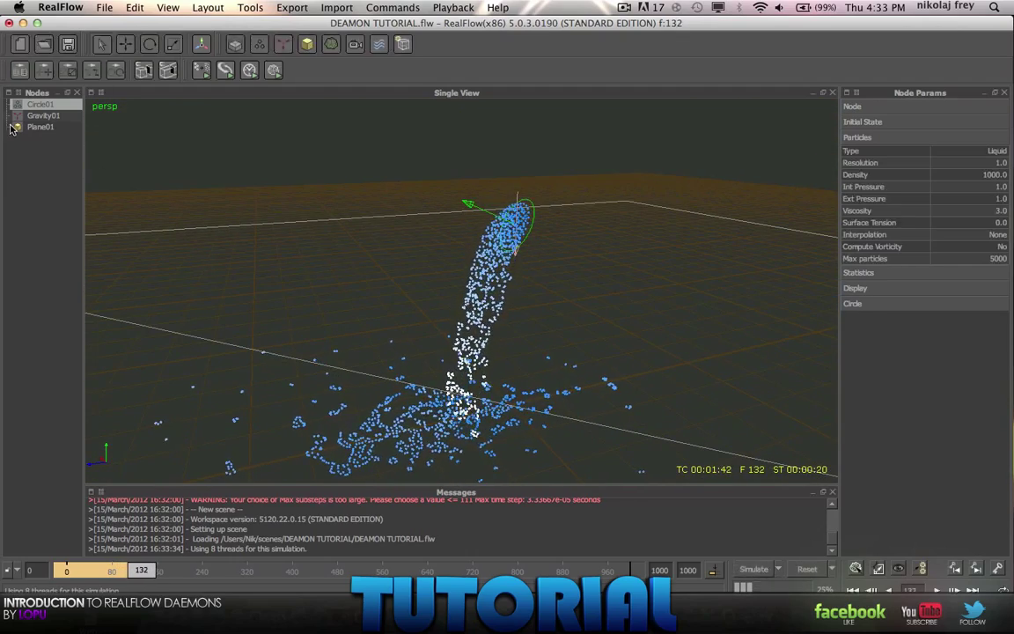
Set the Gravity daemon's strength to -15 and rerun the simulation from the start, resetting it after viewing
left_click(39, 117)
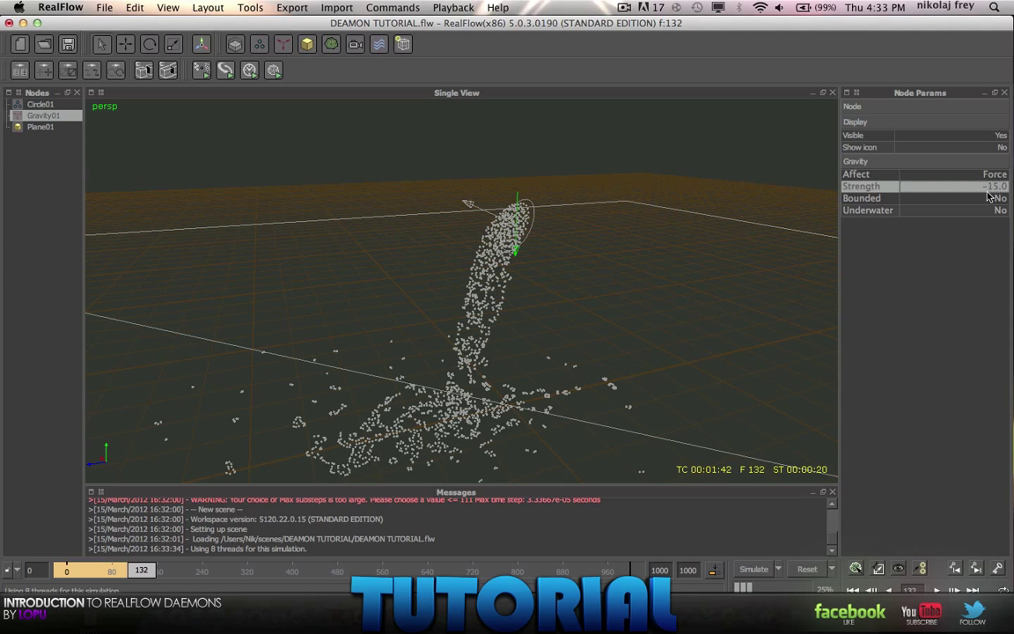
left_click(804, 569)
key("Return")
left_click(748, 569)
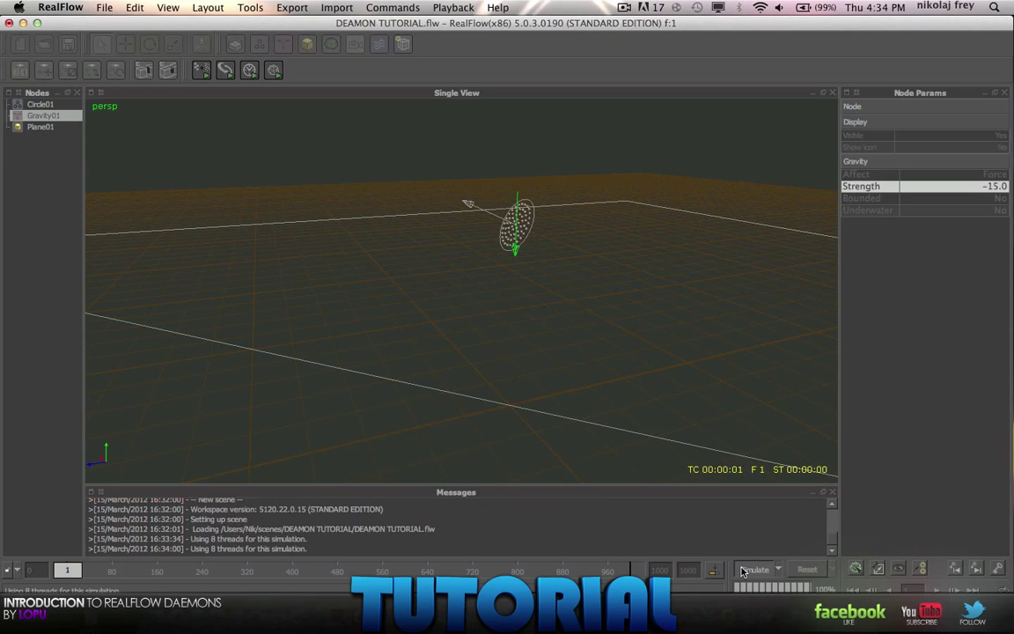
left_click_drag(676, 426, 667, 516, "alt")
left_click(765, 569)
left_click(806, 568)
Delete the Gravity daemon and reset the circle emitter's rotation to 0, 0, 0
left_click(482, 332)
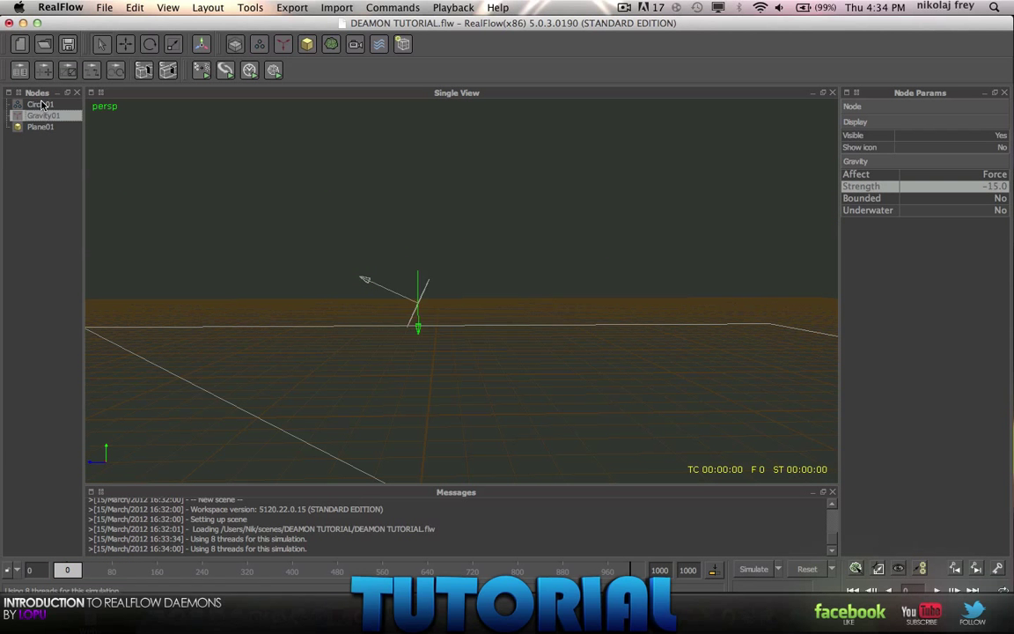
key("Delete")
left_click(43, 107)
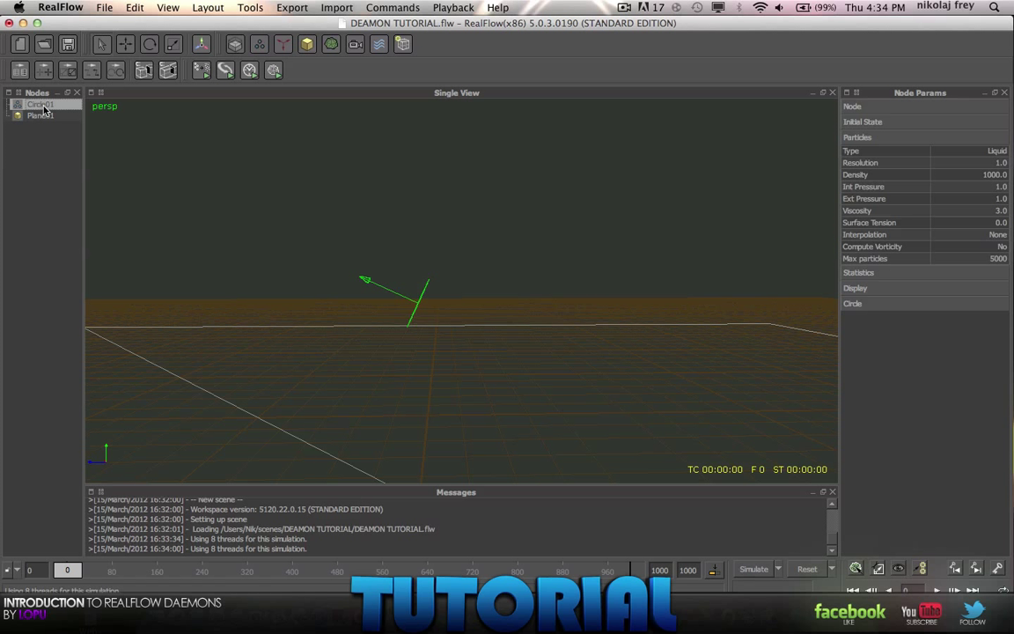
left_click(860, 107)
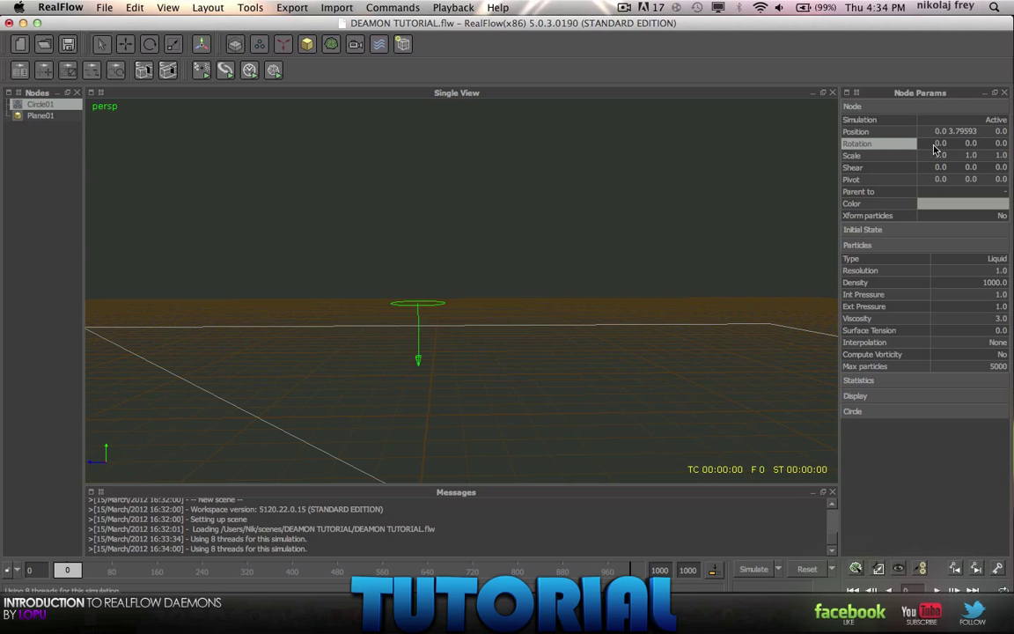
left_click(39, 160)
Add an Attractor daemon, place it above the ground to one side of and below the circle emitter, and set its internal force to 10
scroll(409, 284, "up", 5)
middle_click_drag(401, 293, 520, 167, "alt")
left_click_drag(520, 171, 496, 270, "alt")
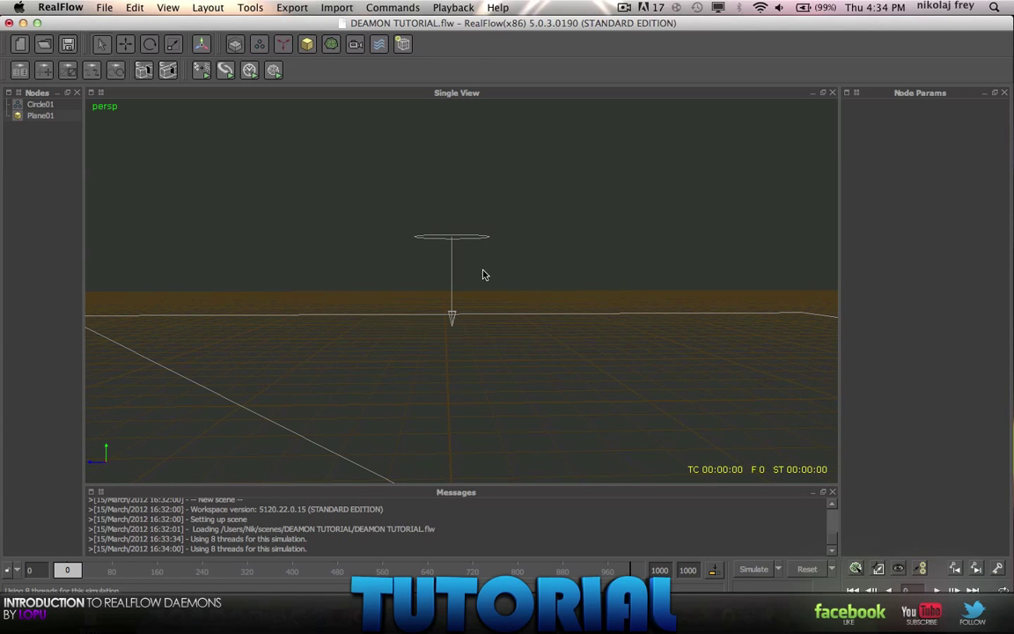
left_click(283, 43)
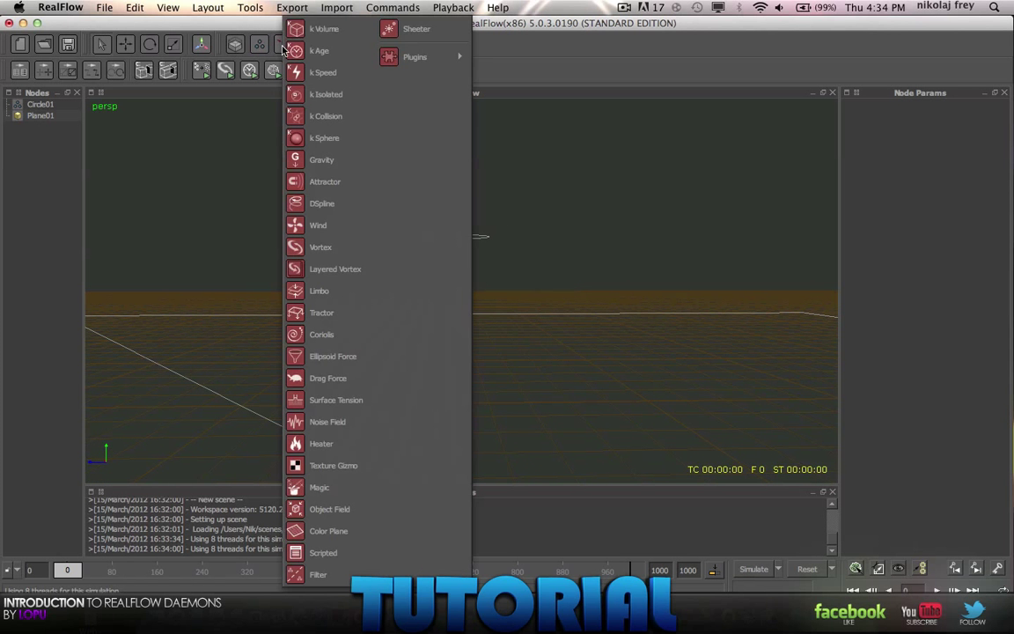
left_click(325, 182)
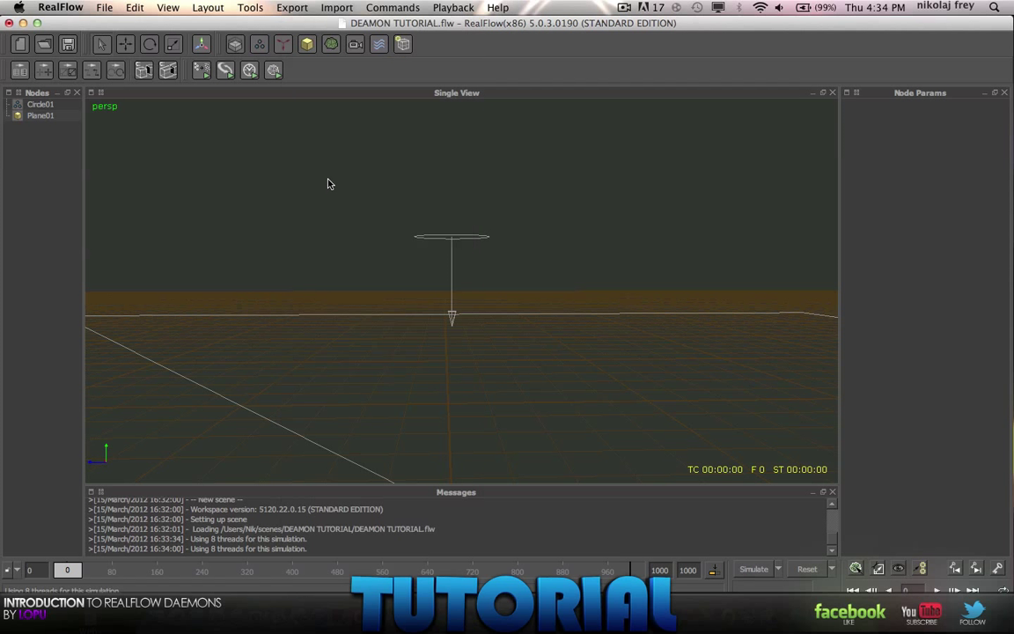
left_click_drag(511, 428, 499, 211, "alt")
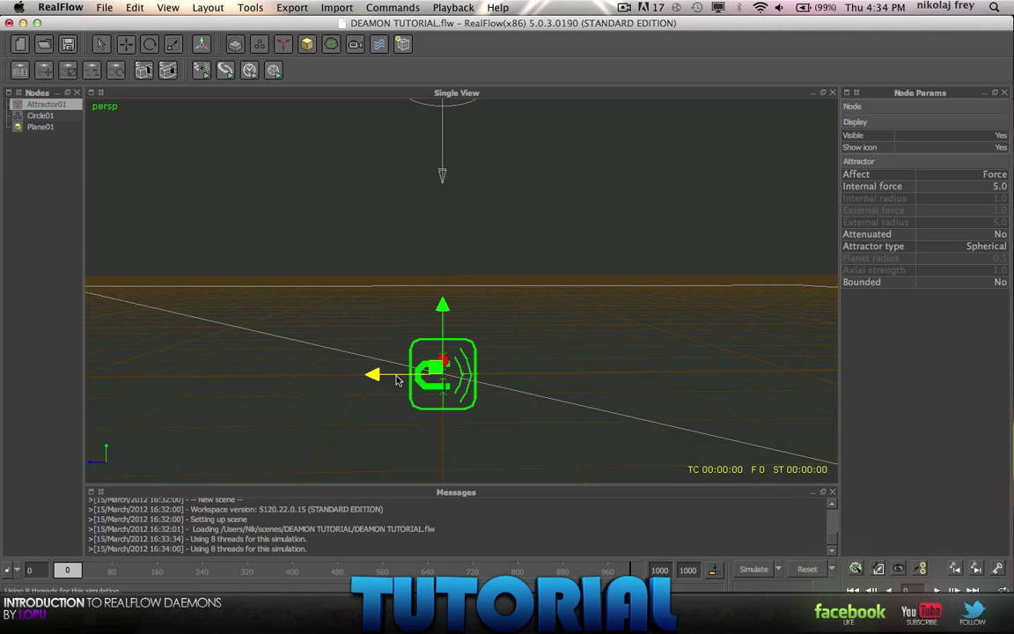
left_click_drag(396, 380, 288, 381)
left_click_drag(352, 309, 357, 169)
left_click_drag(415, 384, 722, 289, "alt")
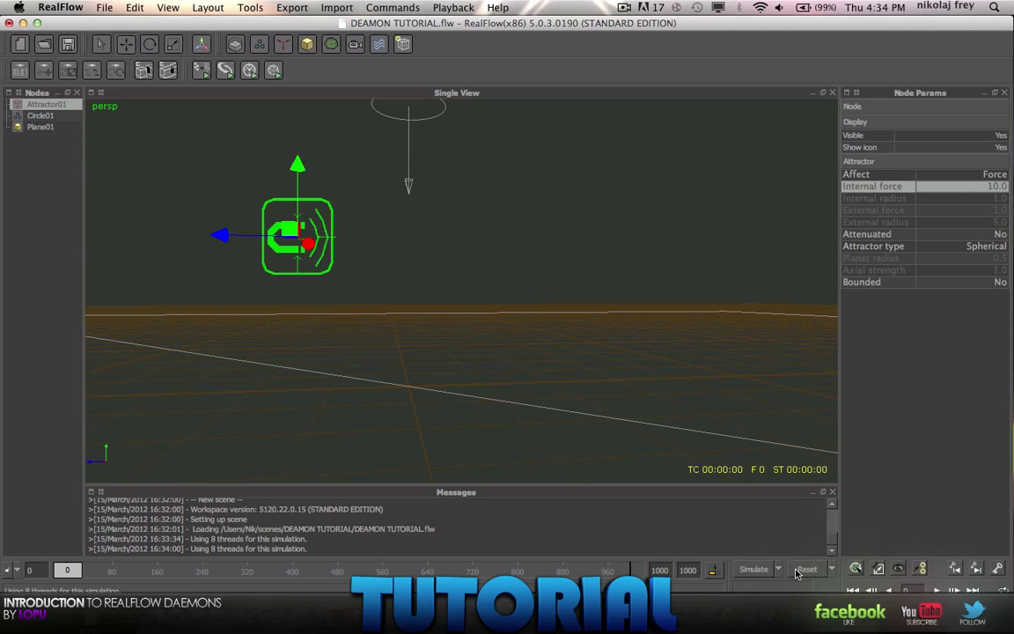
Simulate the scene from the start, examine from several angles how the emitter's particles move around the attractor, then stop and reset the simulation
left_click(801, 572)
left_click(752, 569)
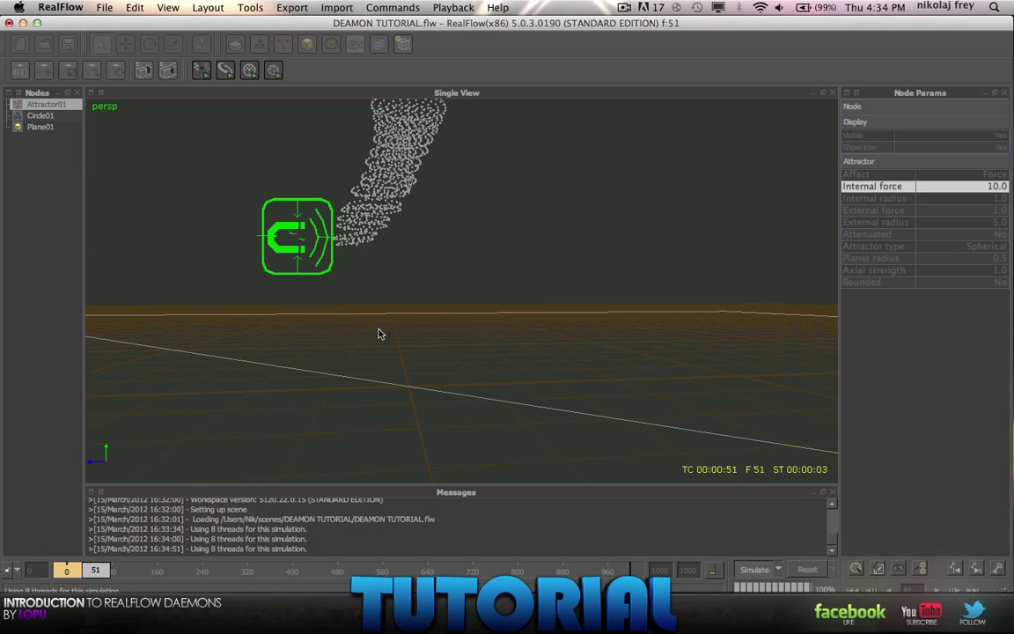
middle_click_drag(436, 330, 700, 259, "alt")
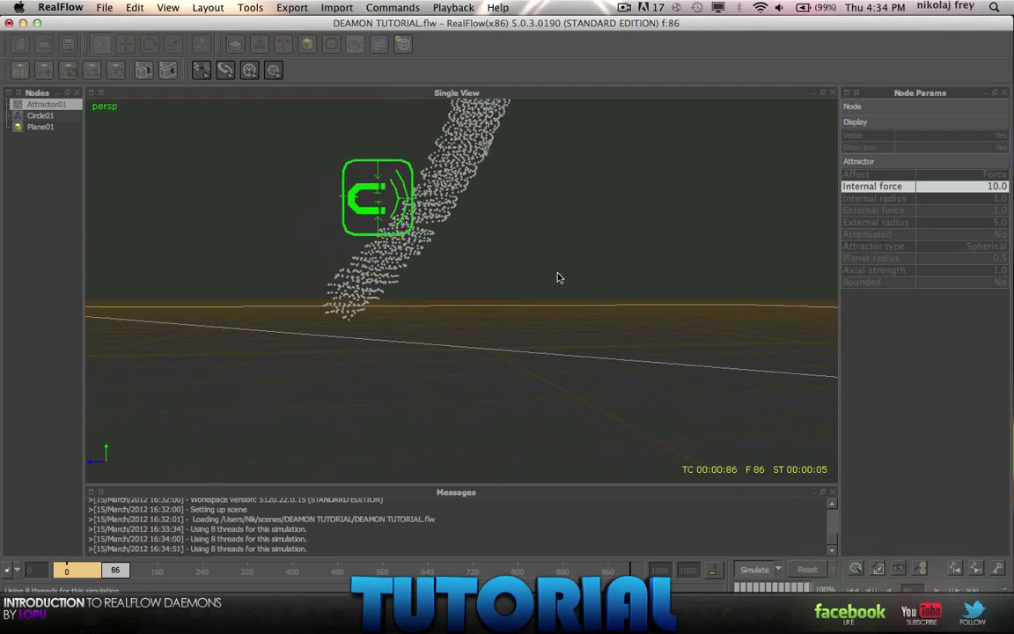
left_click_drag(701, 265, 599, 367, "alt")
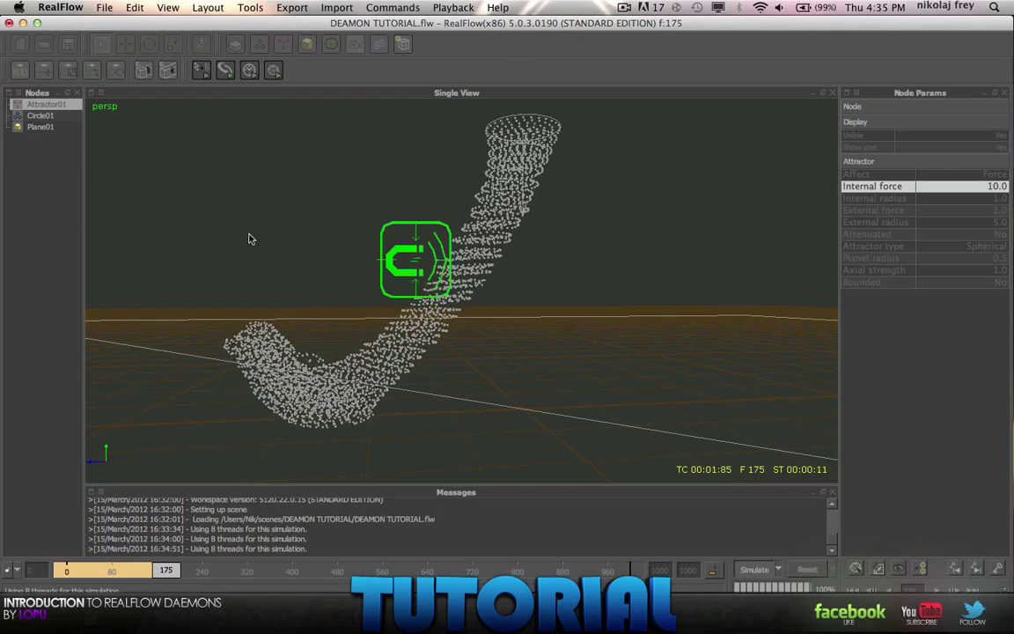
left_click(38, 116)
left_click_drag(304, 295, 417, 131, "alt")
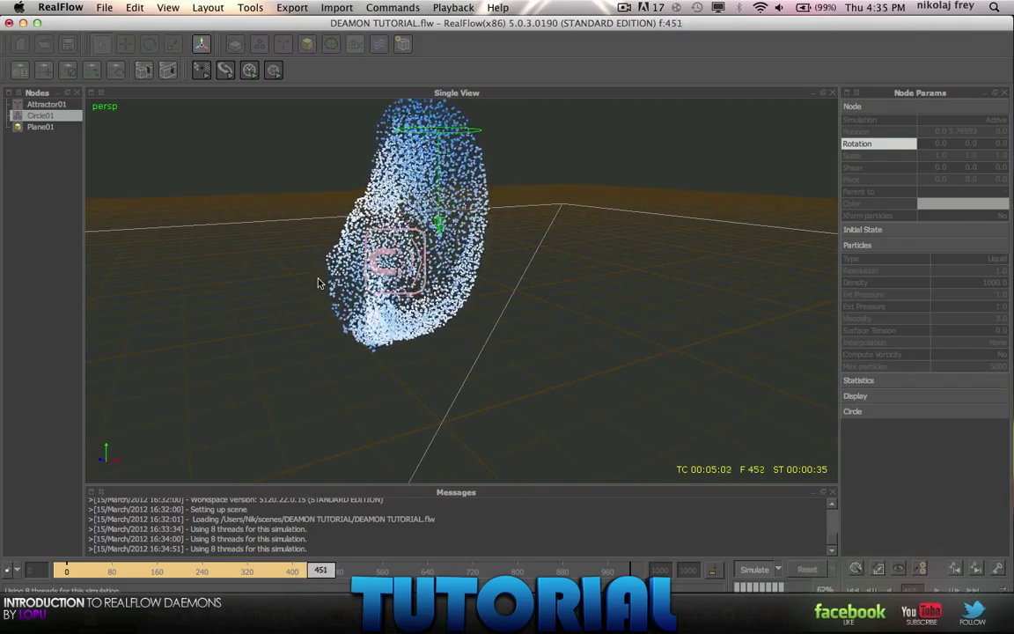
left_click_drag(319, 281, 404, 326, "alt")
left_click_drag(519, 255, 481, 253, "alt")
left_click_drag(474, 159, 447, 277, "alt")
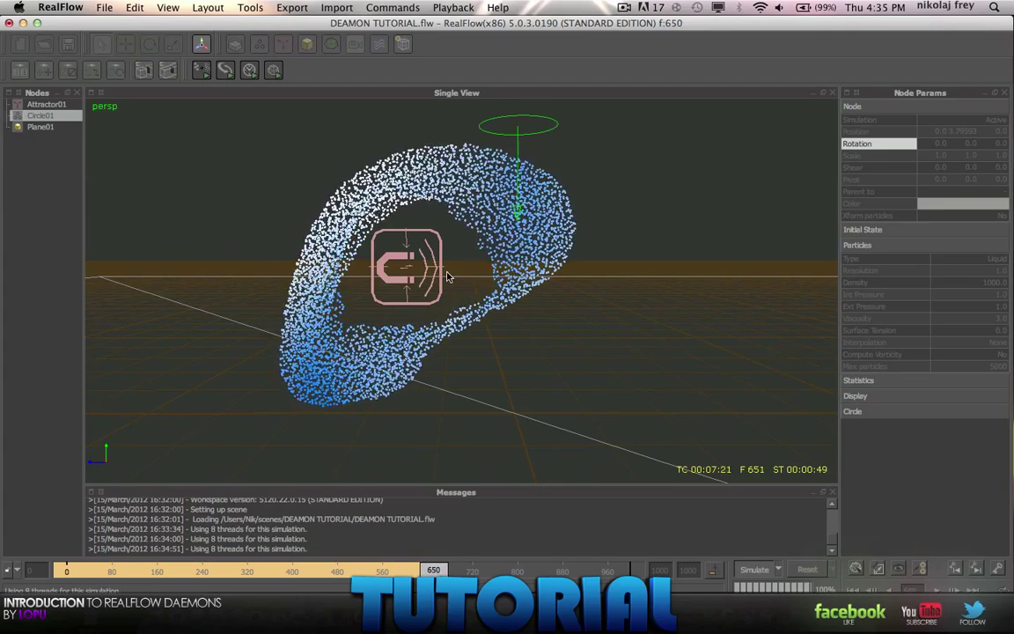
left_click(755, 569)
left_click(805, 569)
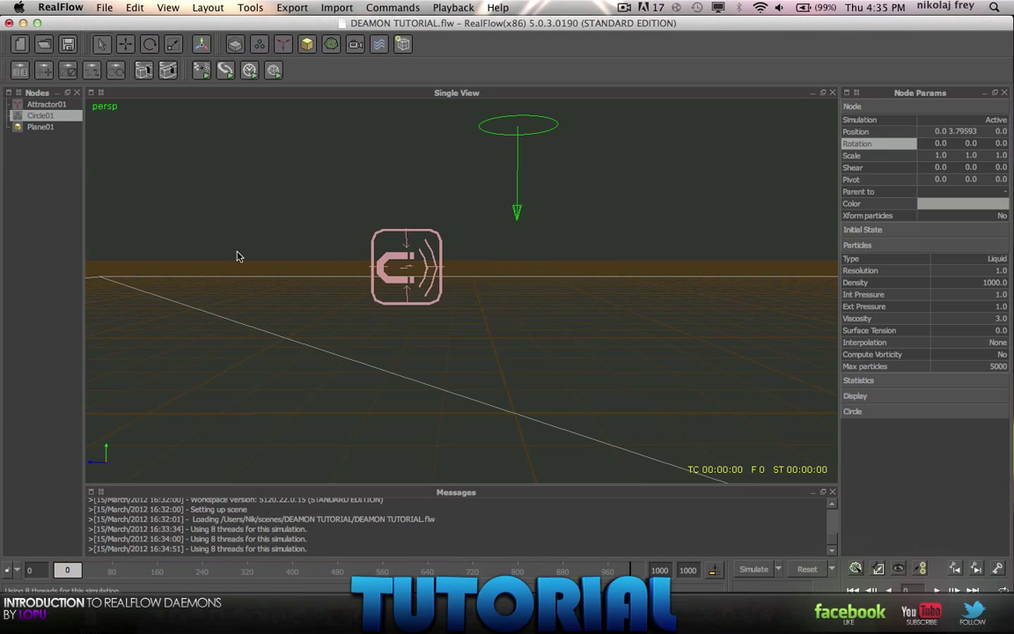
Enable attenuation on the Attractor daemon with internal radius 2, external force 5 and external radius 4
left_click(48, 105)
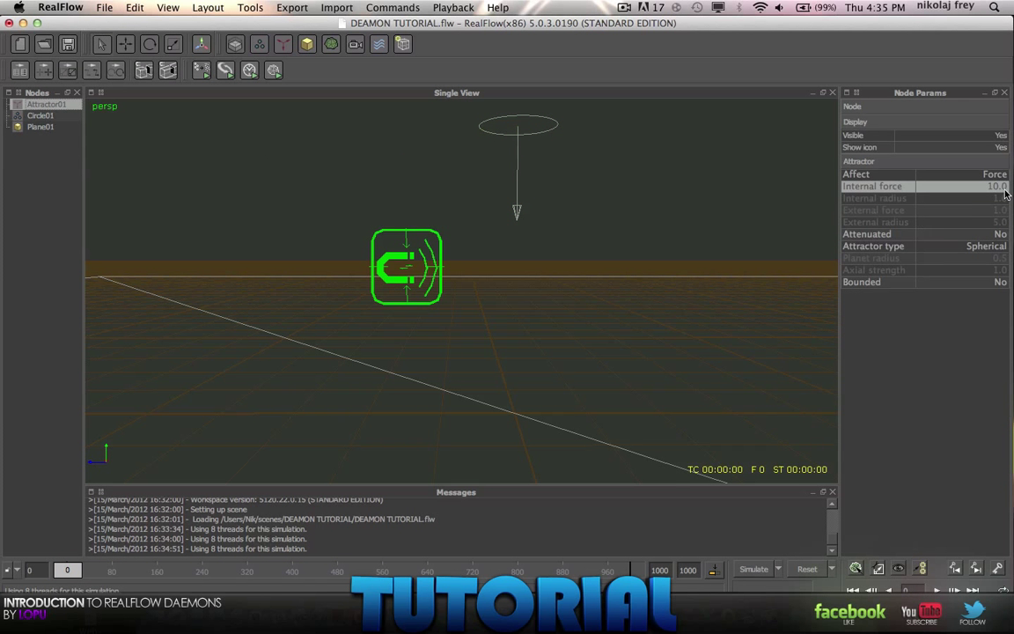
left_click(1001, 235)
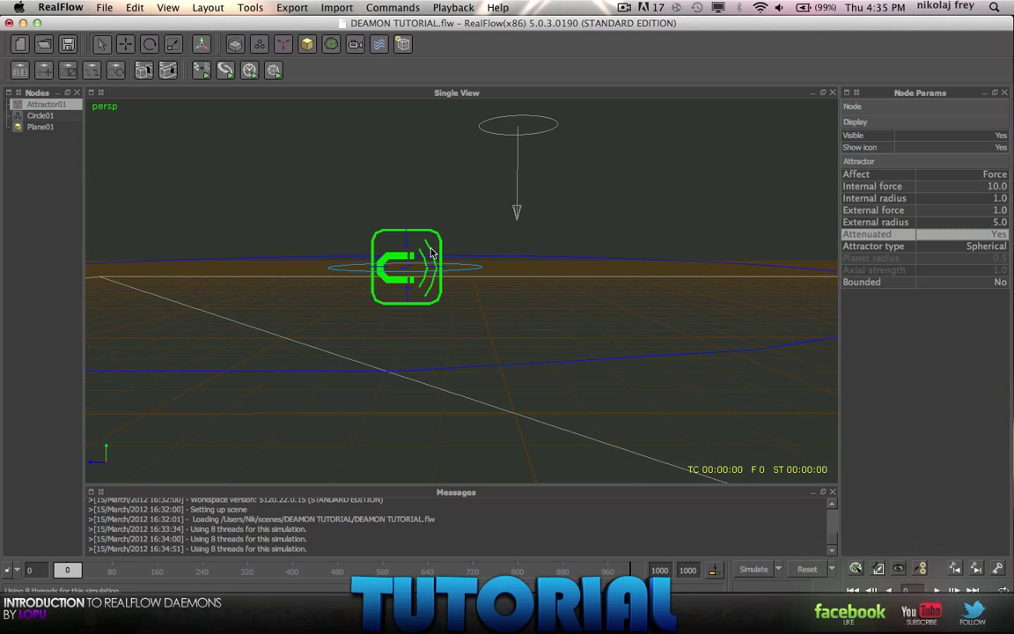
left_click_drag(423, 256, 446, 269, "alt")
scroll(462, 280, "down", 4)
scroll(463, 281, "up", 1)
scroll(463, 280, "down", 3)
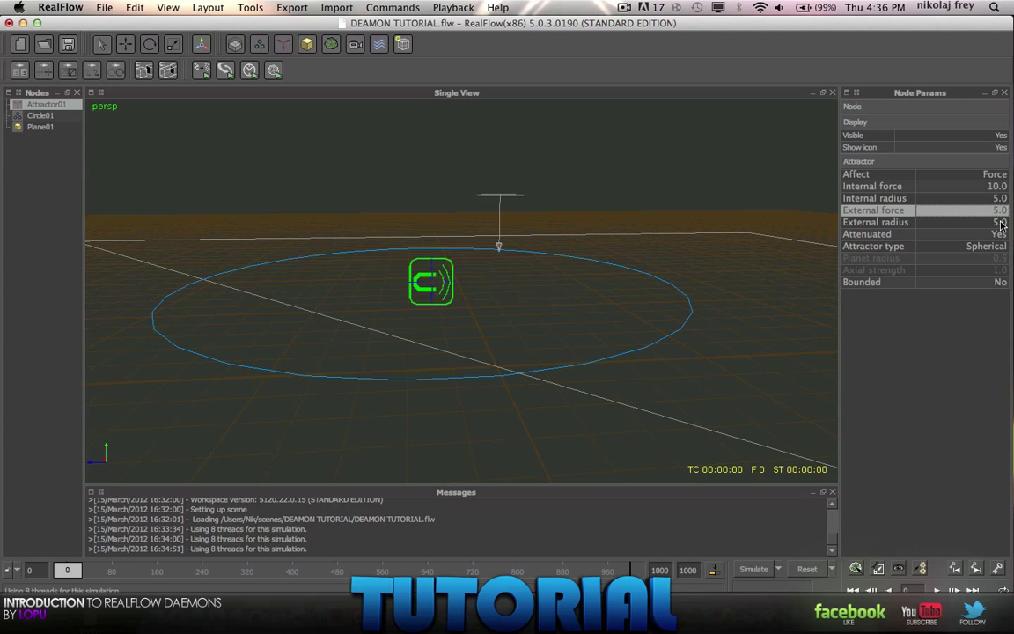
scroll(446, 267, "up", 5)
scroll(446, 268, "down", 7)
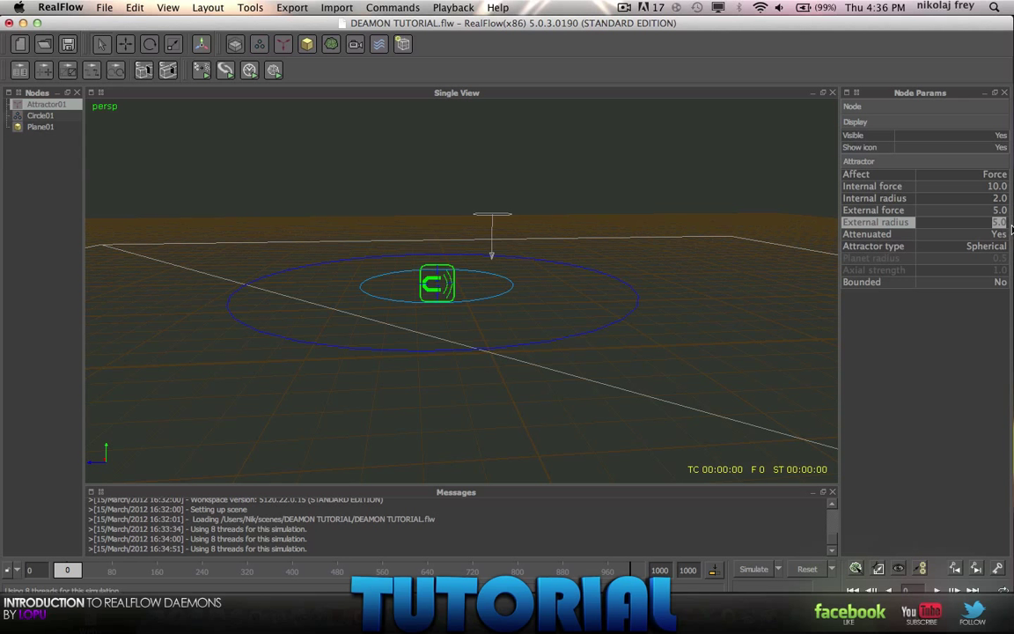
scroll(475, 192, "up", 3)
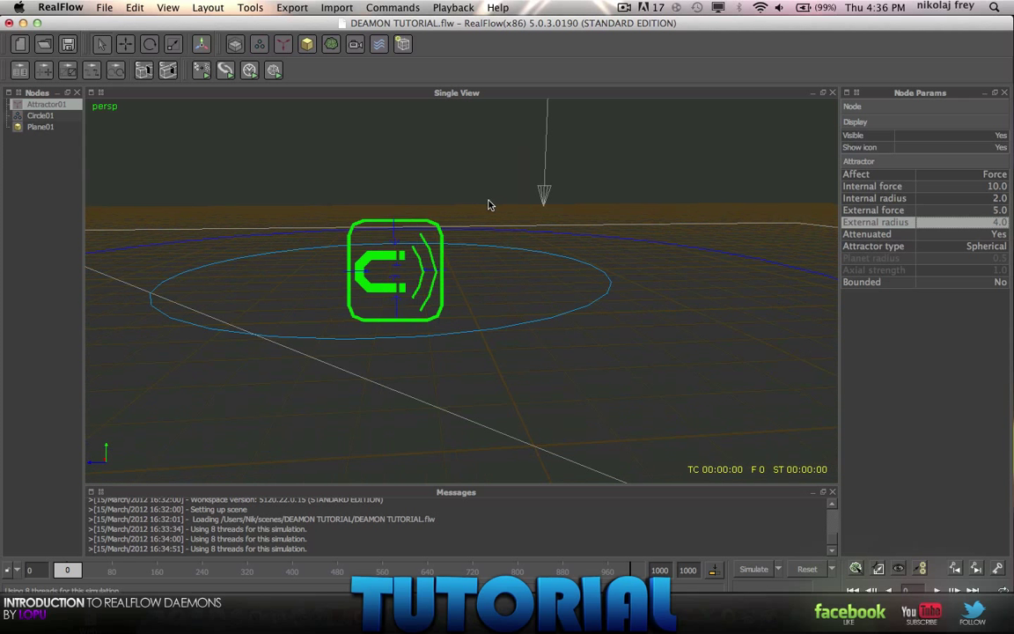
Simulate the scene with the circle emitter selected, examine the particles passing the attenuated attractor from several angles, and stop at frame 200
left_click(39, 115)
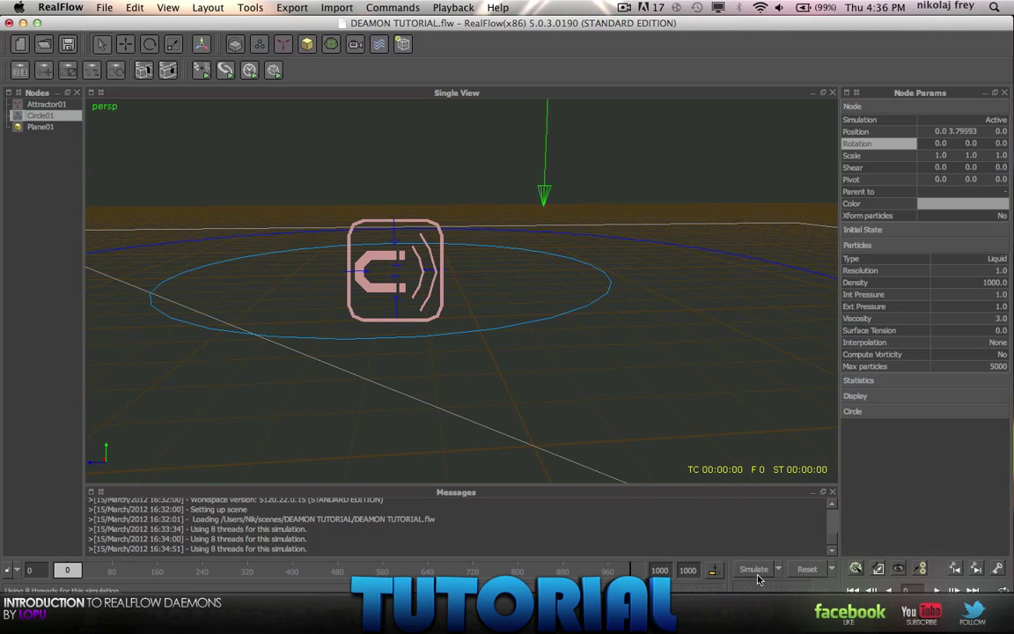
left_click(752, 569)
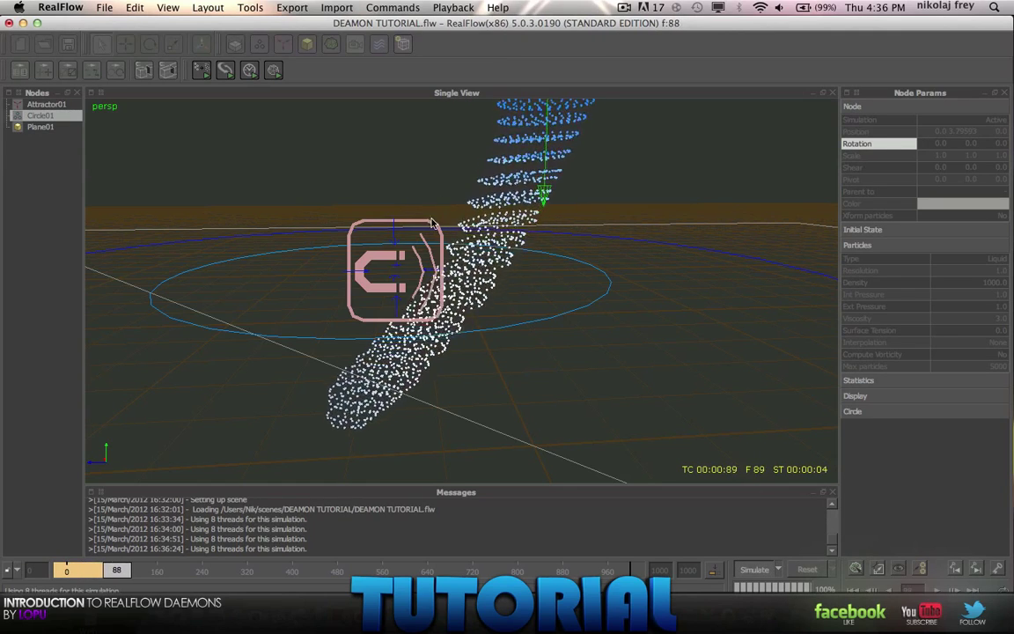
right_click_drag(432, 227, 362, 303, "alt")
left_click_drag(361, 303, 412, 198, "alt")
middle_click_drag(412, 201, 375, 302, "alt")
scroll(375, 302, "down", 5)
left_click(758, 570)
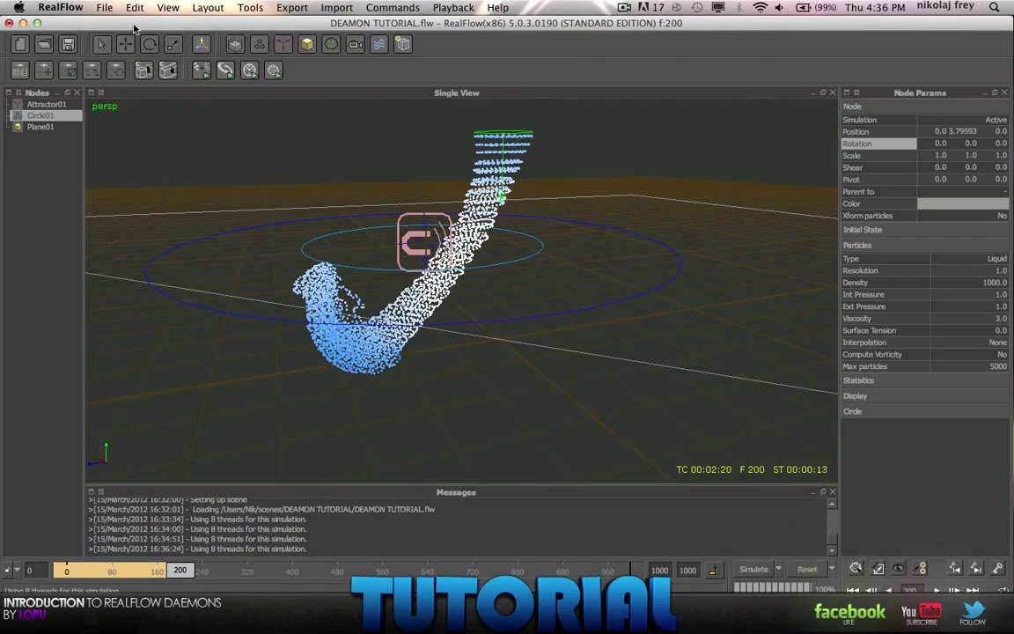
Move the Attractor daemon horizontally along its Z axis farther away from the circle emitter and reset the simulation
left_click(11, 105)
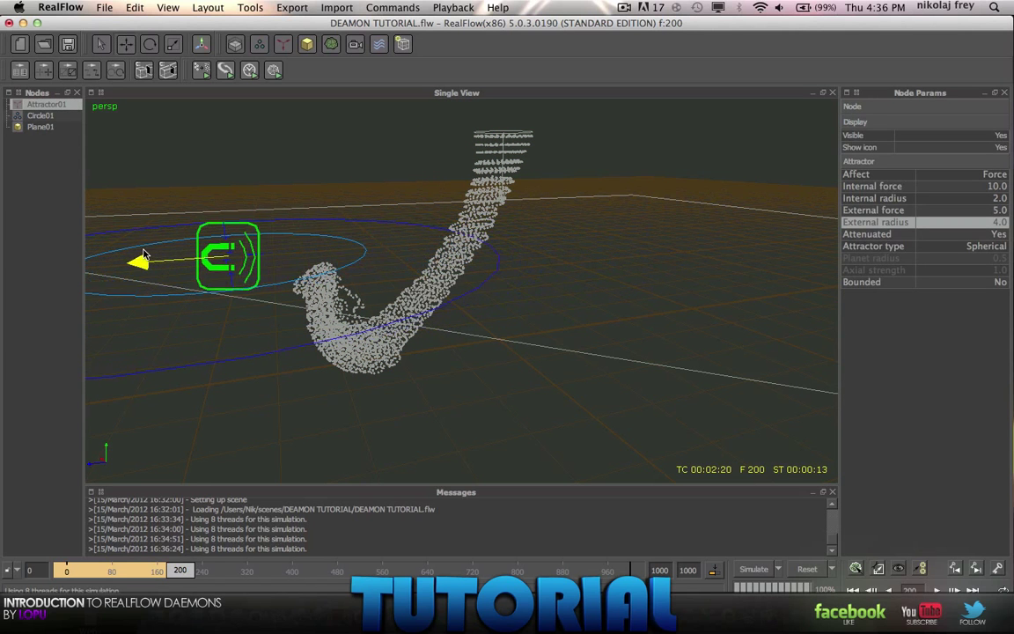
left_click_drag(237, 282, 528, 410, "alt")
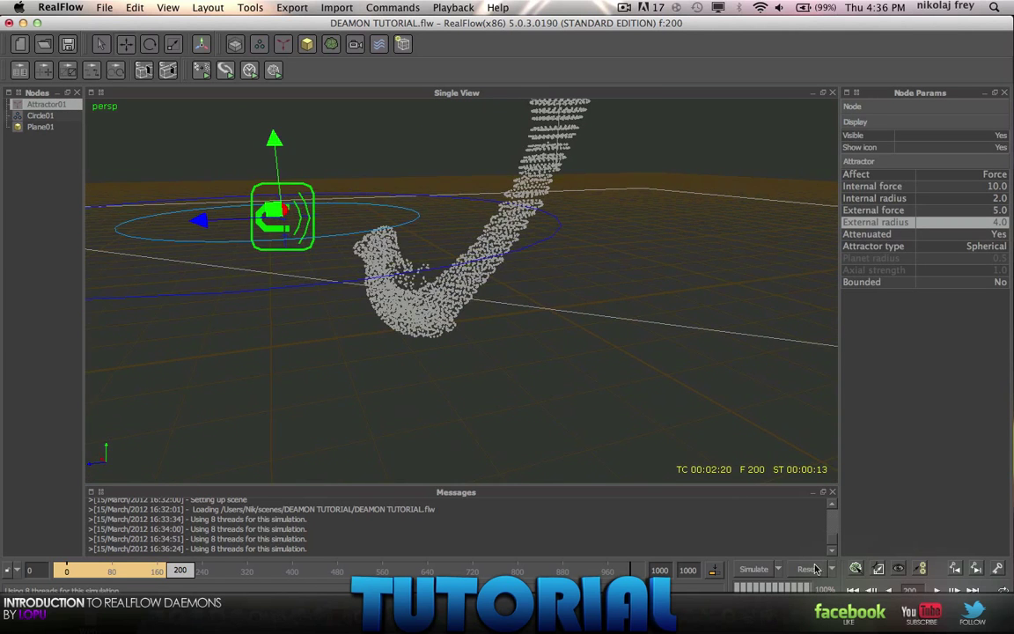
left_click(807, 569)
Simulate the scene from the start with the relocated attractor, keeping the emitter, particle stream and attractor radii in view
left_click(754, 569)
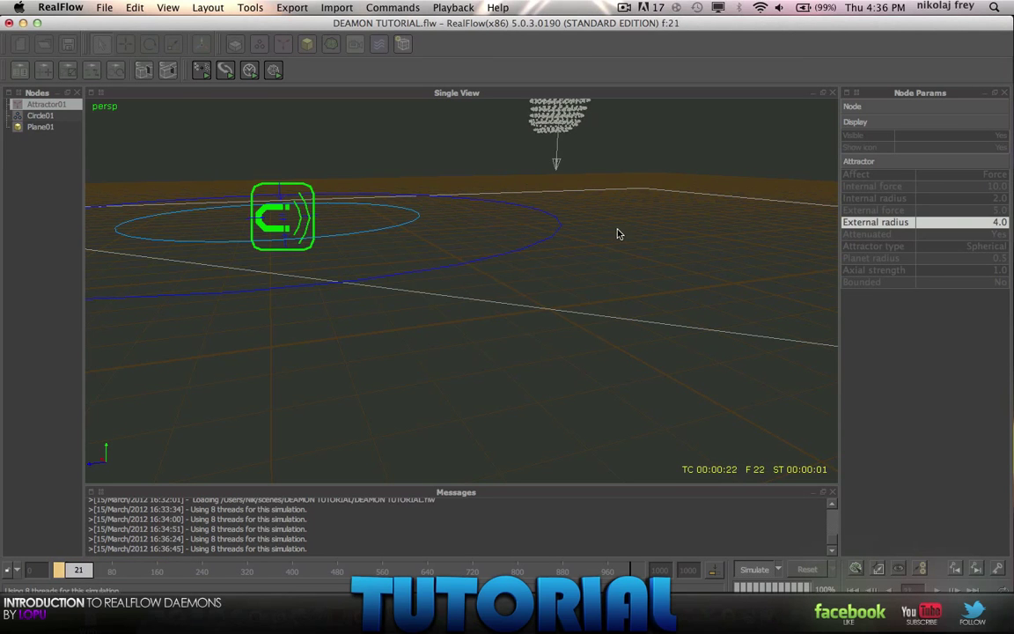
left_click_drag(616, 234, 478, 278, "alt")
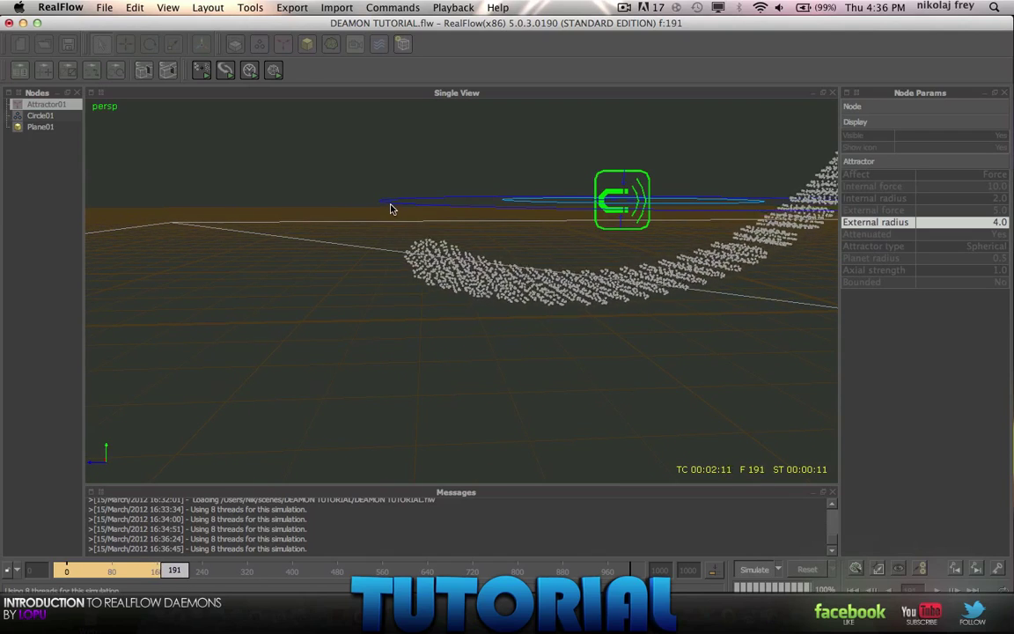
left_click_drag(392, 208, 398, 293, "alt")
mouse_move(622, 323)
left_mouse_down("alt")
mouse_move(389, 249)
mouse_move(360, 286)
mouse_move(621, 325)
left_mouse_up("alt")
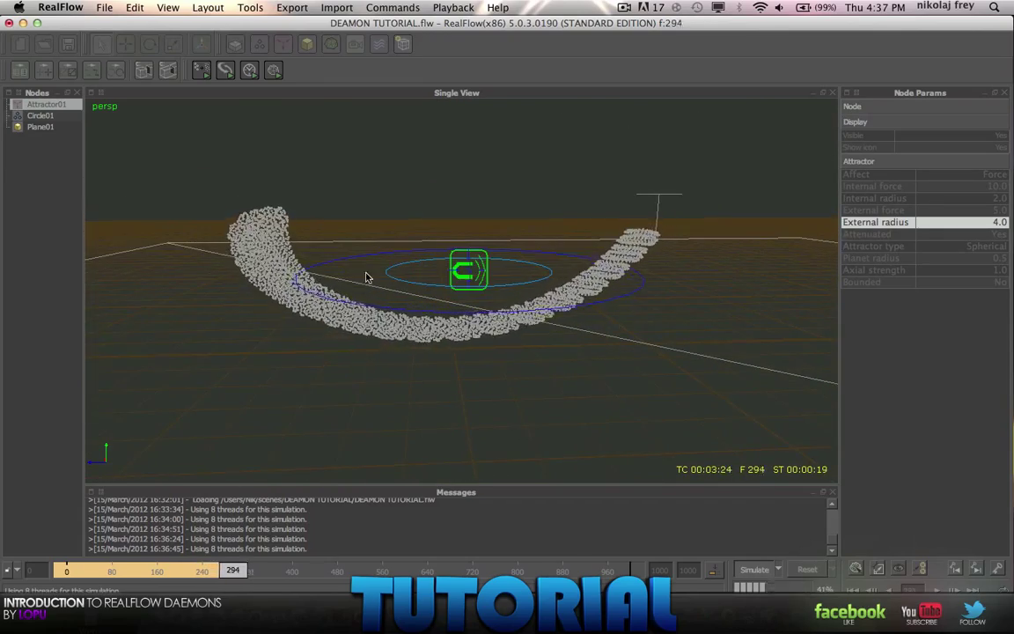
mouse_move(365, 276)
left_mouse_down("alt")
mouse_move(599, 264)
mouse_move(351, 278)
mouse_move(369, 269)
left_mouse_up("alt")
Select the circle emitter, examine its particles curving around the attractor from several angles, and stop the simulation at frame 656
left_click(40, 115)
scroll(491, 235, "up", 5)
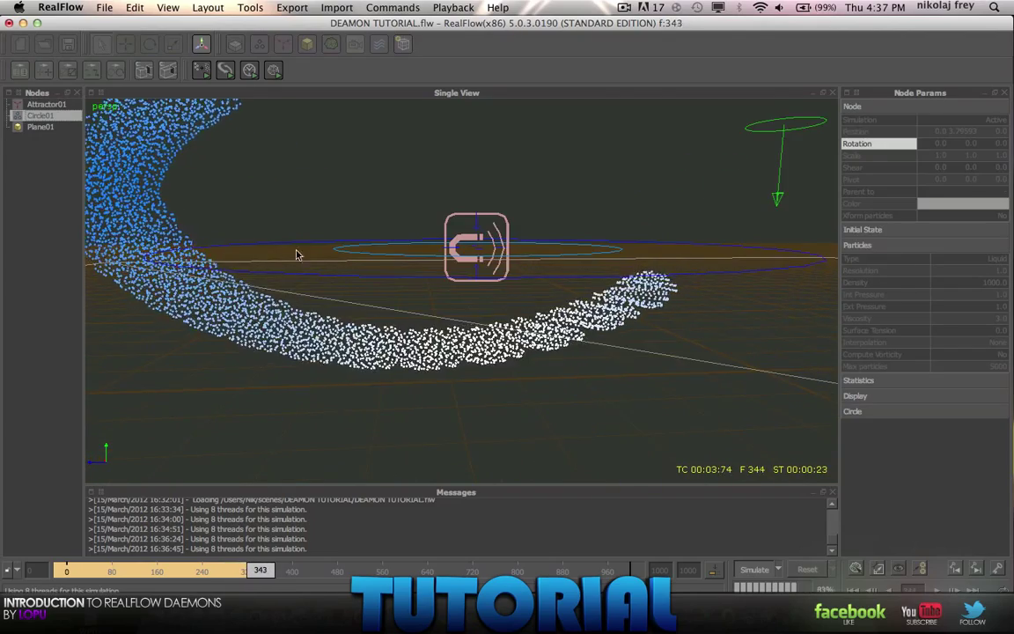
middle_click_drag(343, 279, 471, 351, "alt")
scroll(460, 328, "down", 10)
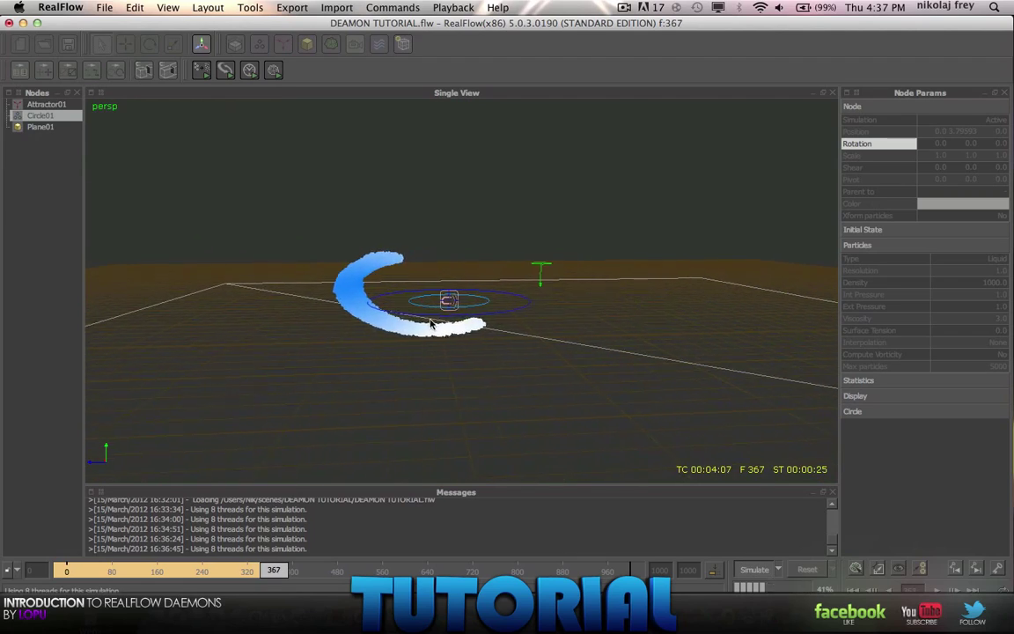
scroll(424, 316, "up", 7)
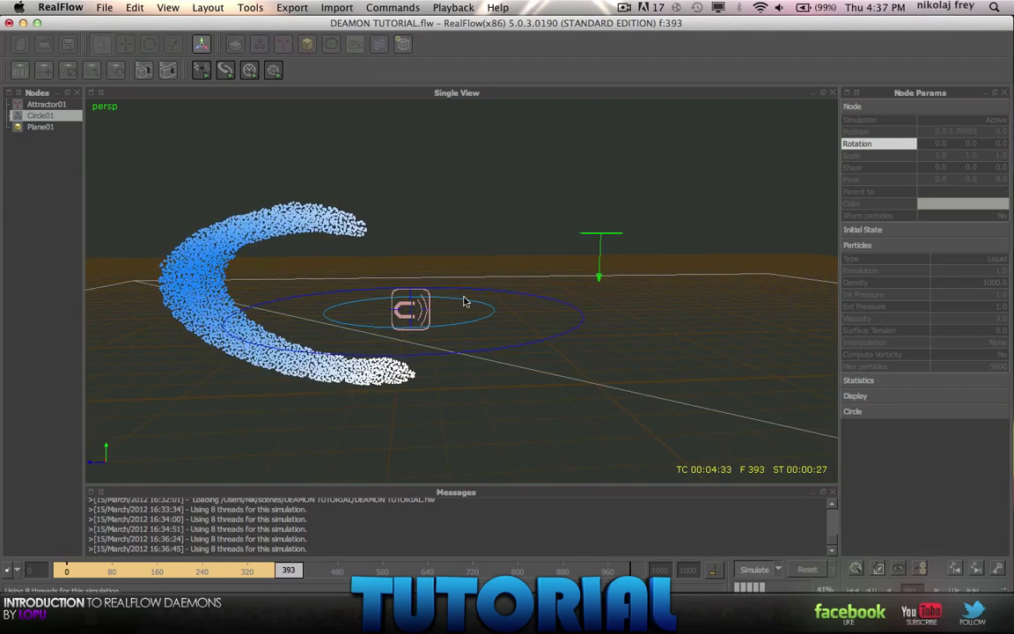
left_click_drag(464, 302, 387, 282, "alt")
left_click_drag(467, 280, 490, 142, "alt")
left_click_drag(503, 182, 526, 295, "alt")
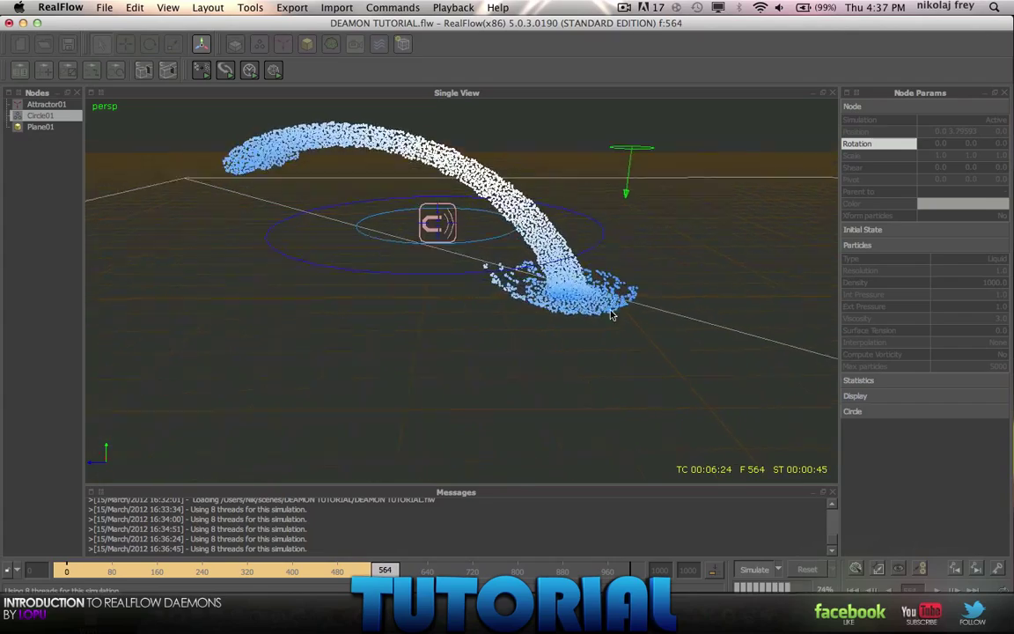
left_click_drag(610, 314, 591, 301, "alt")
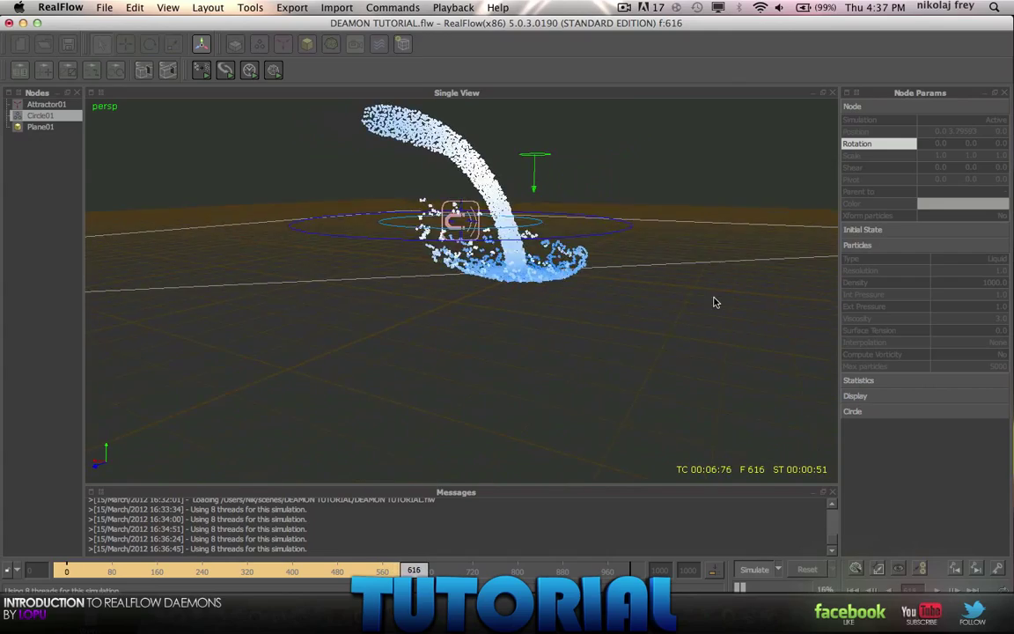
left_click_drag(713, 302, 622, 289, "alt")
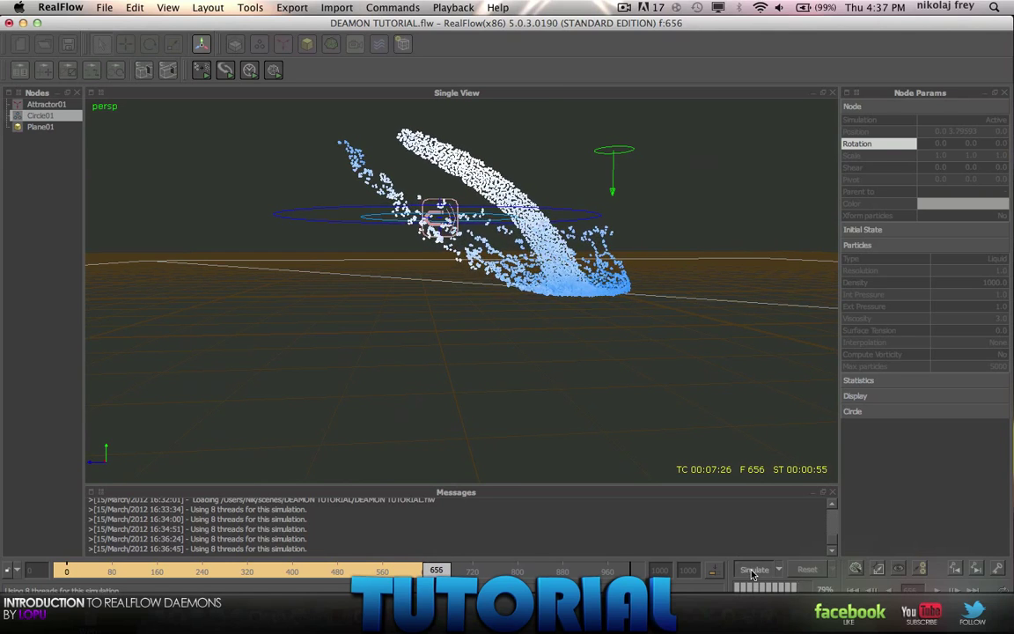
left_click(753, 571)
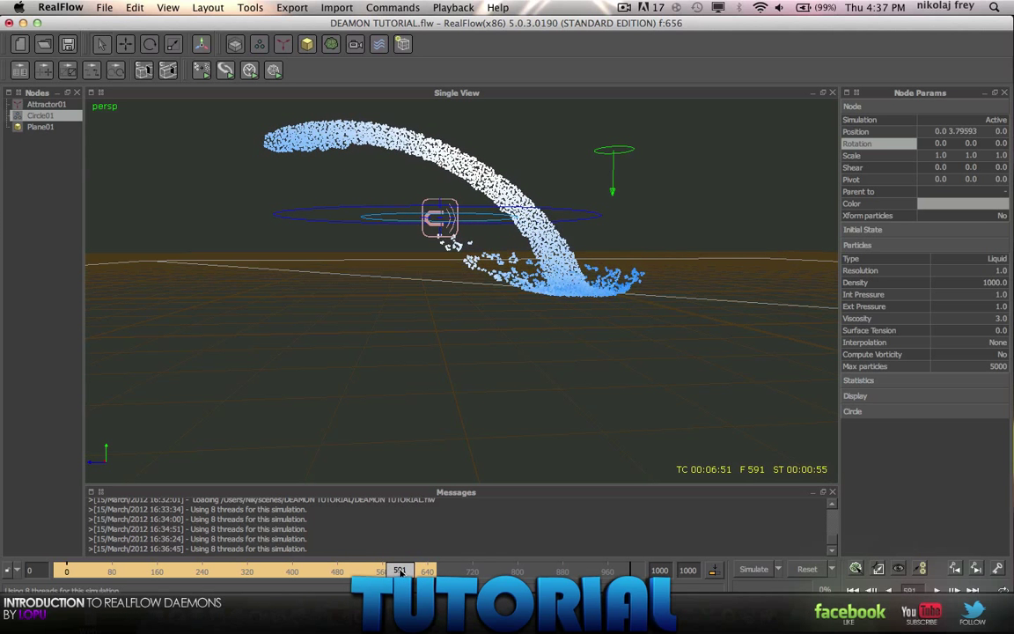
Delete the Attractor daemon and resume the simulation from frame 591, stopping it at frame 695
left_click(49, 106)
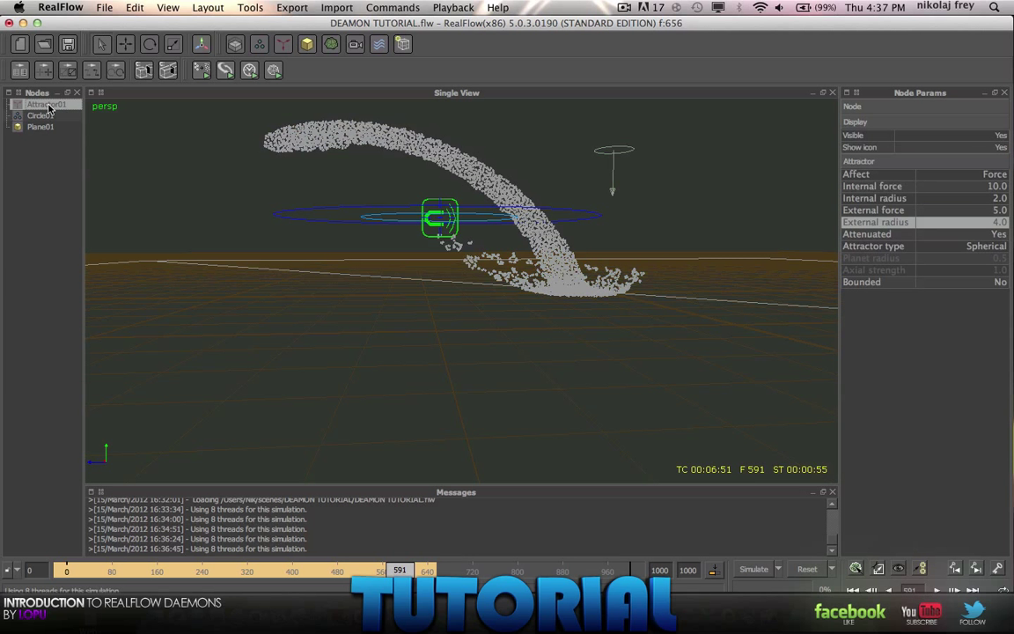
key("Delete")
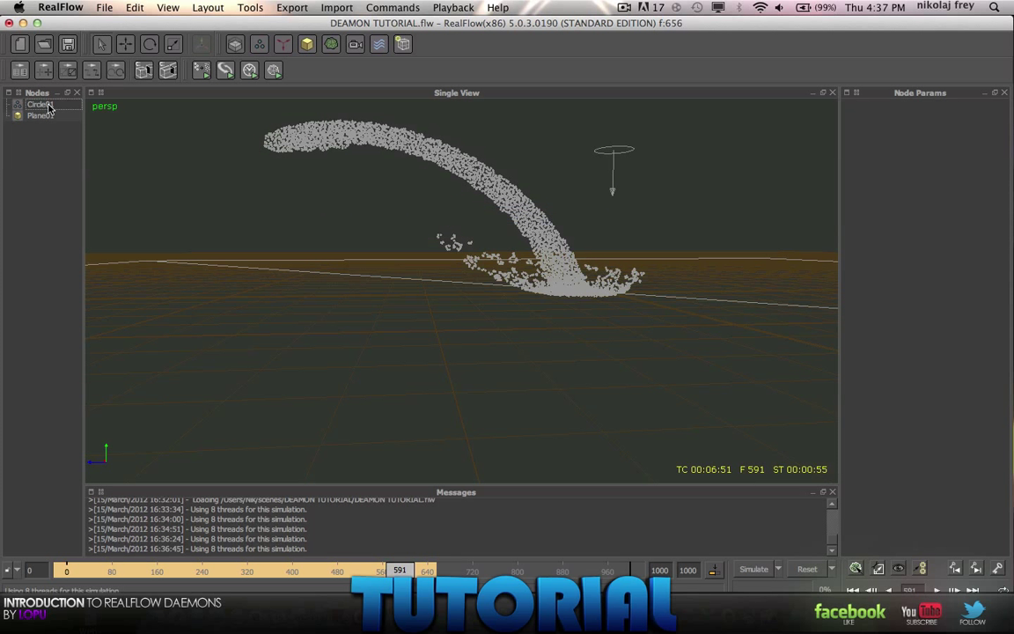
left_click(754, 569)
key("Return")
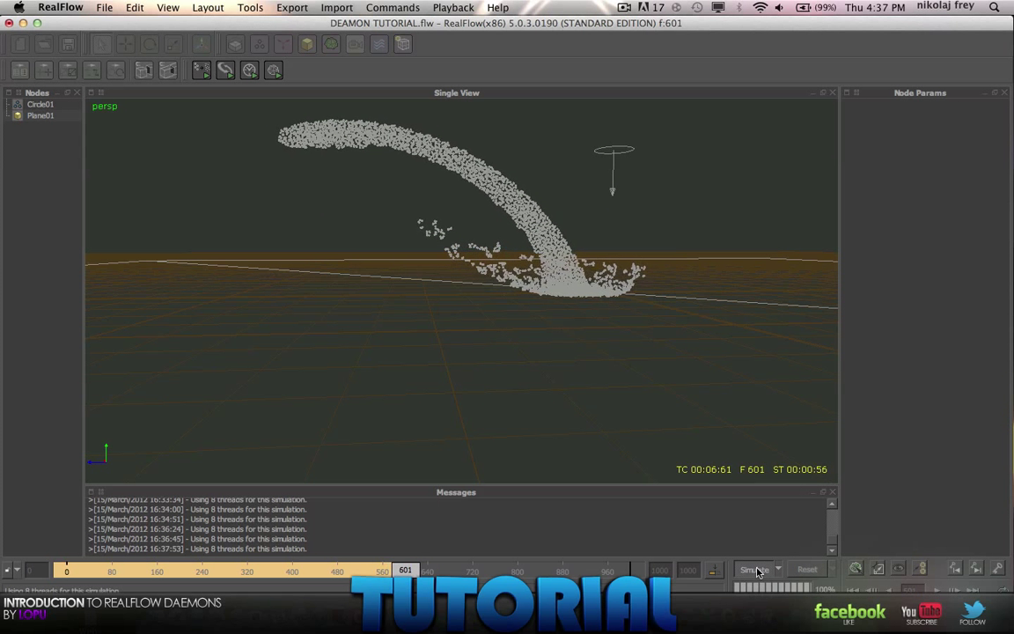
middle_click_drag(661, 182, 583, 306, "alt")
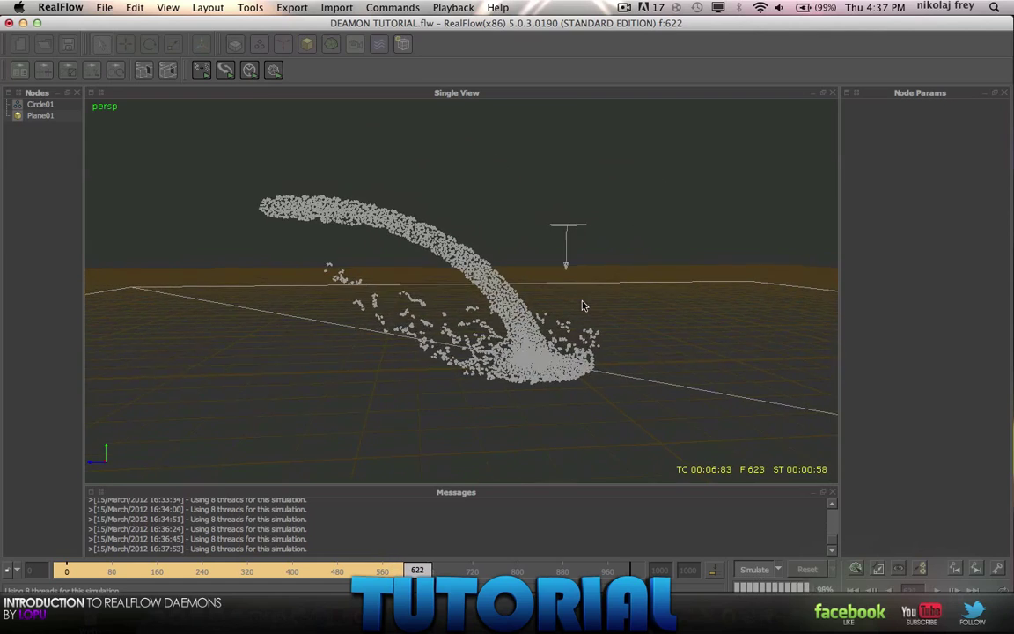
left_click_drag(444, 287, 638, 310, "alt")
left_click(754, 569)
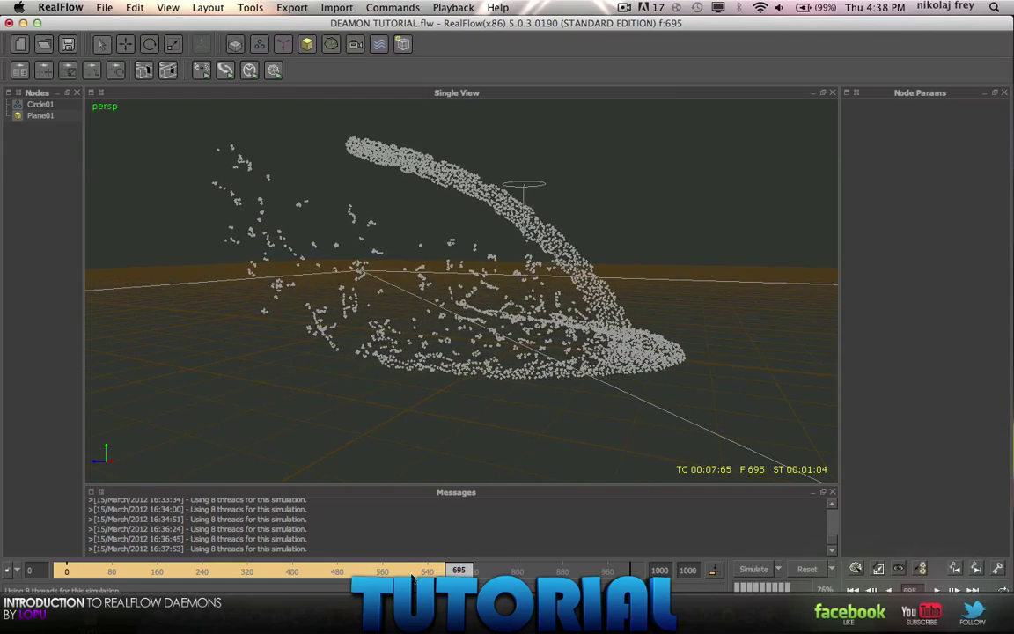
Return to frame 602 and add a Gravity daemon with strength 15
mouse_move(414, 572)
left_mouse_down()
mouse_move(439, 571)
mouse_move(395, 571)
mouse_move(420, 571)
mouse_move(406, 571)
left_mouse_up()
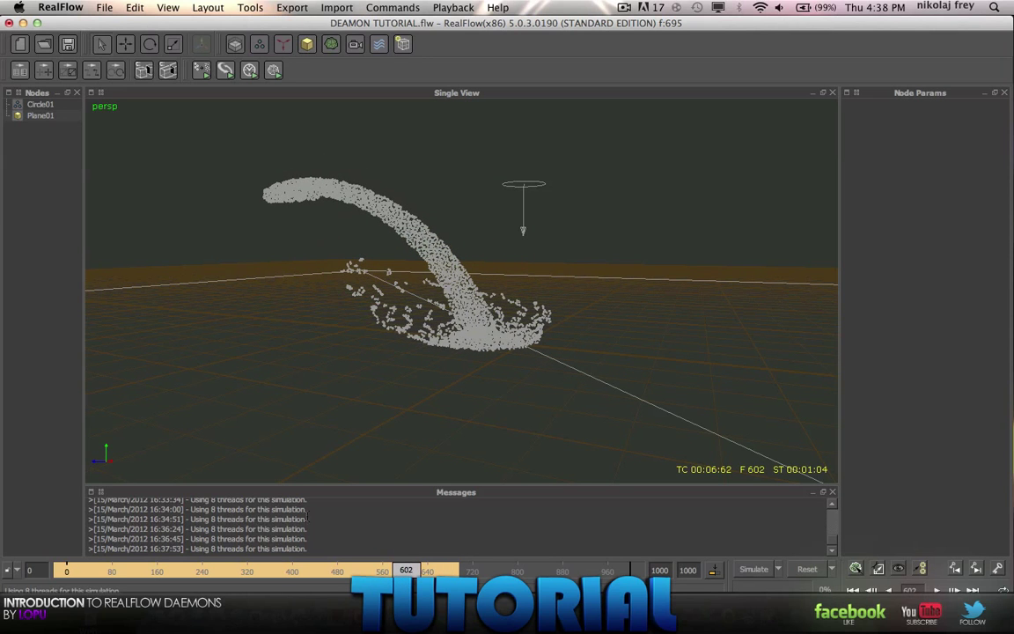
left_click(283, 44)
left_click(331, 163)
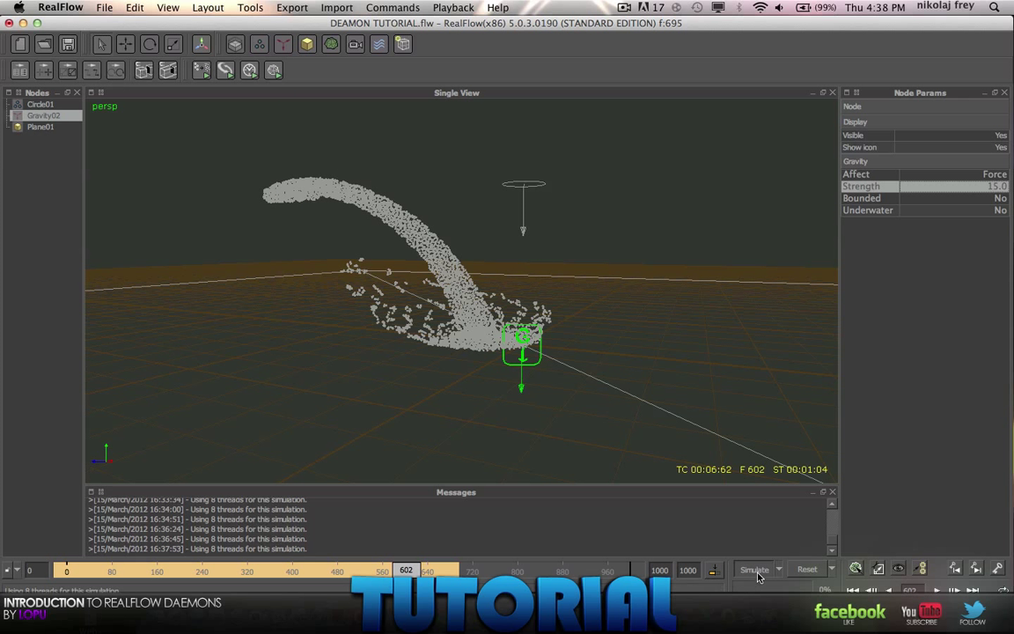
Resume the simulation from frame 602, examine from several angles how gravity affects the particles, and stop at frame 725
left_click(713, 575)
left_click(483, 336)
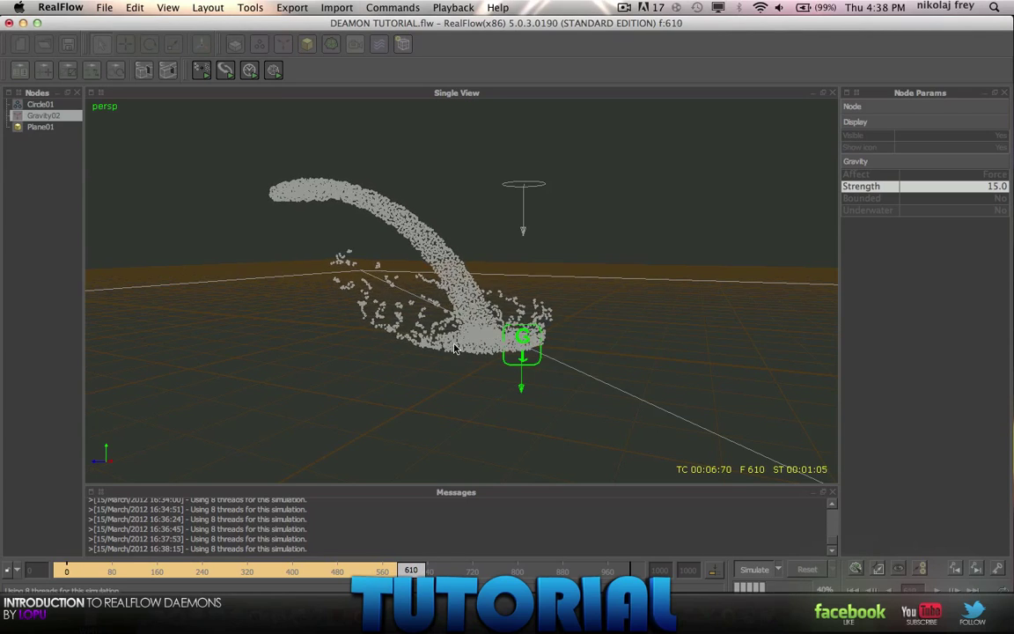
left_click_drag(442, 358, 384, 376, "alt")
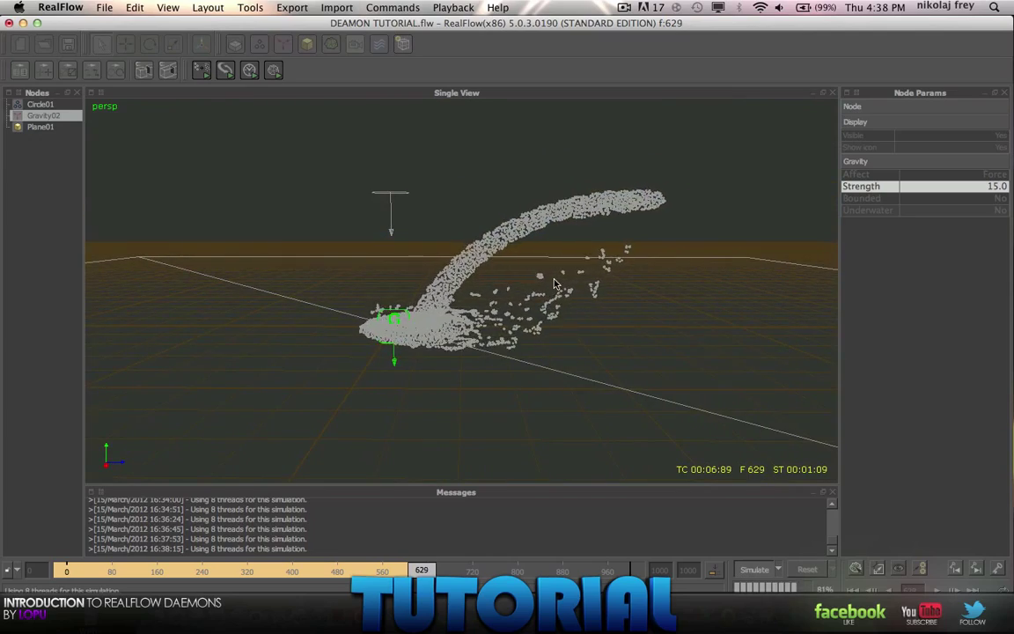
left_click_drag(555, 284, 527, 366, "alt")
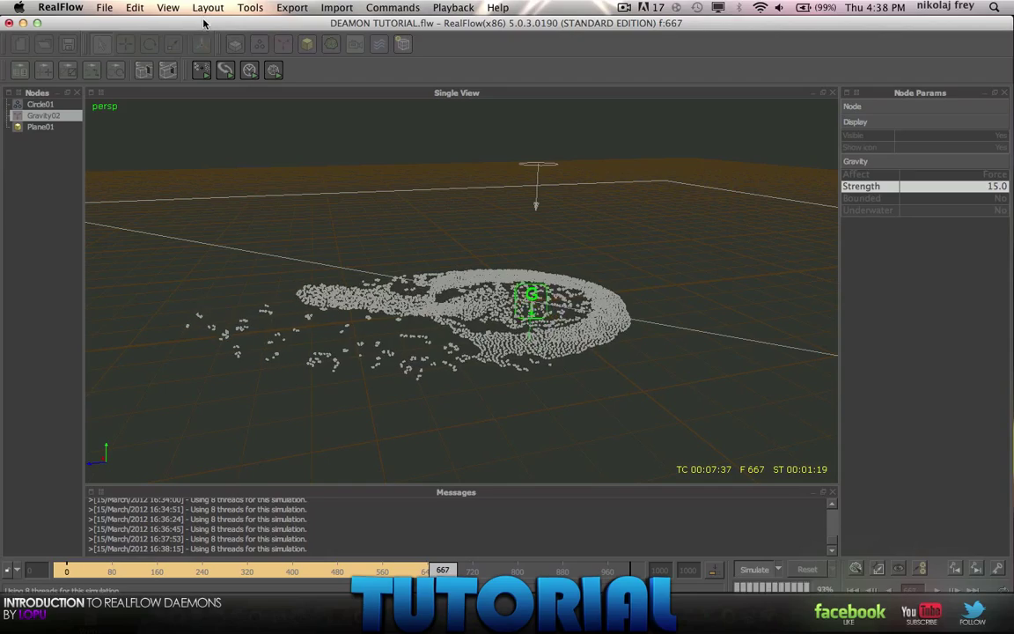
scroll(479, 292, "up", 2)
left_click_drag(482, 308, 614, 365, "alt")
middle_click_drag(615, 365, 588, 286, "alt")
left_click(753, 572)
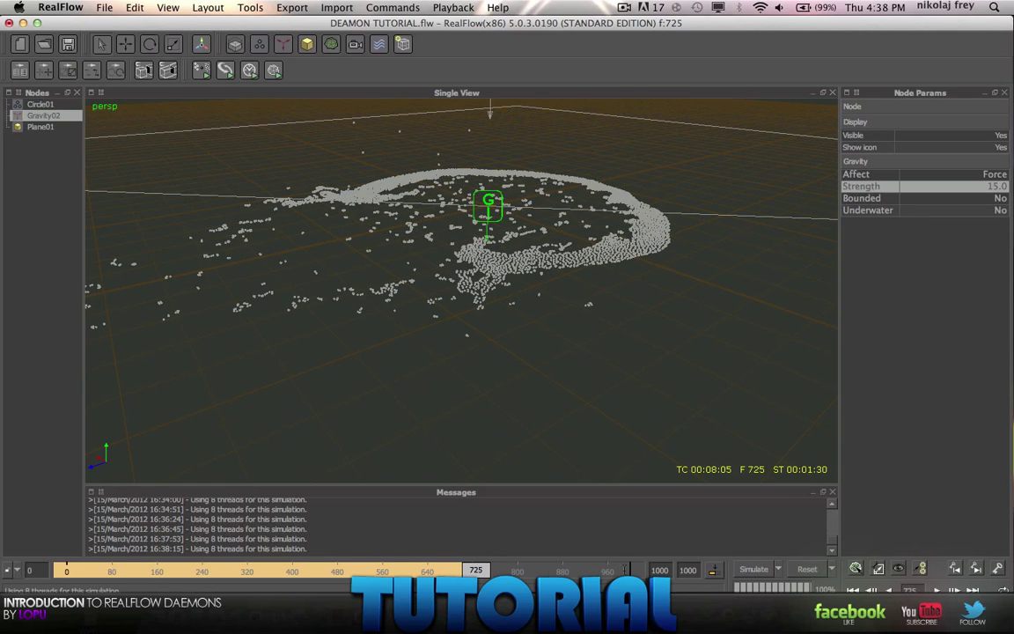
Return to frame 565 and delete the Gravity daemon
left_click_drag(475, 572, 385, 549)
left_click_drag(509, 351, 473, 317, "alt")
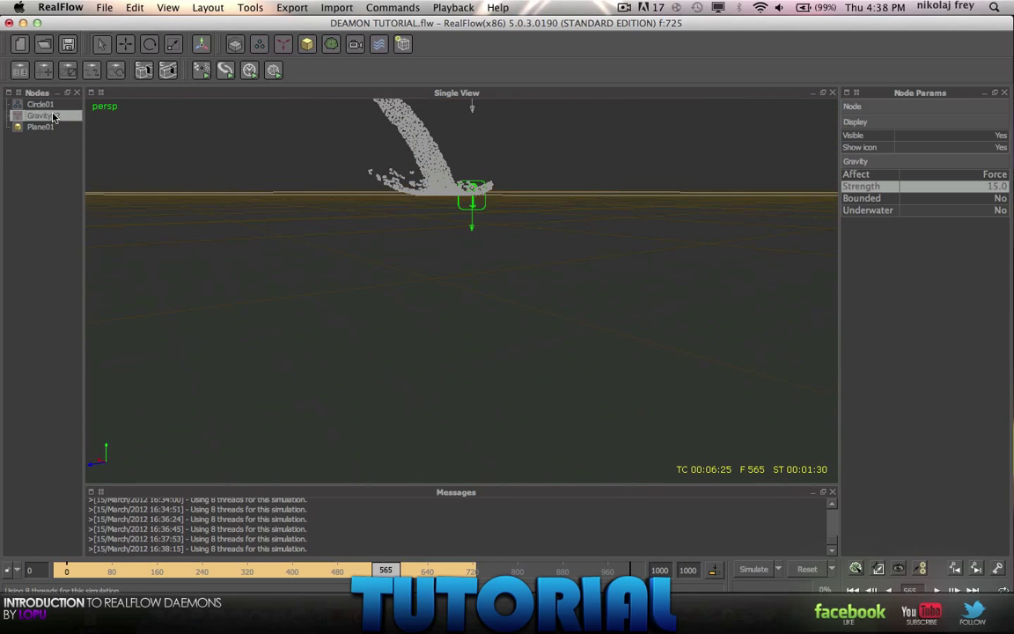
key("Delete")
left_click(285, 43)
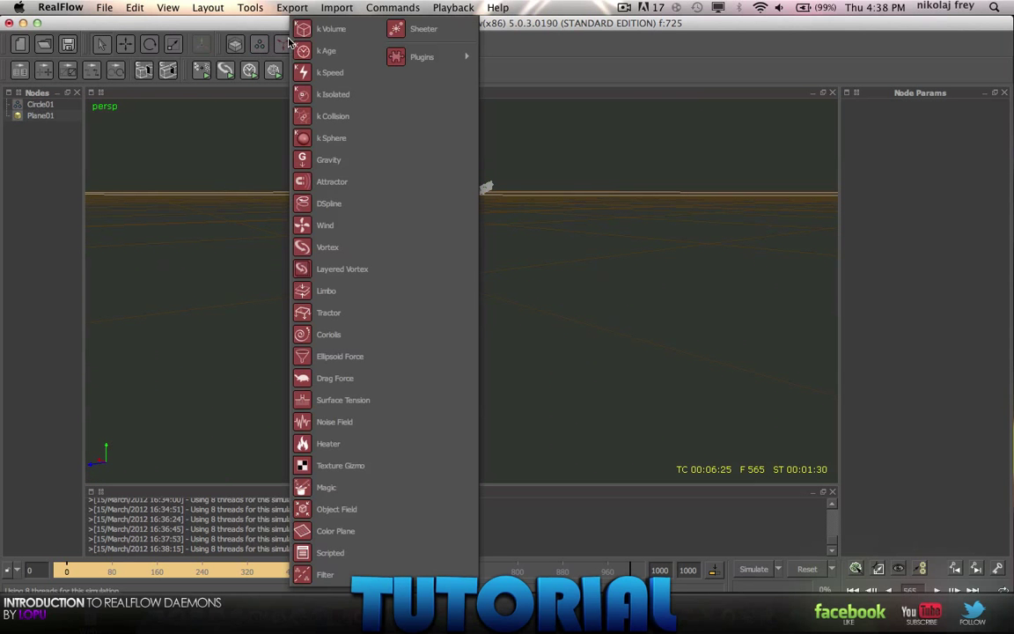
left_click(330, 207)
key("super+z")
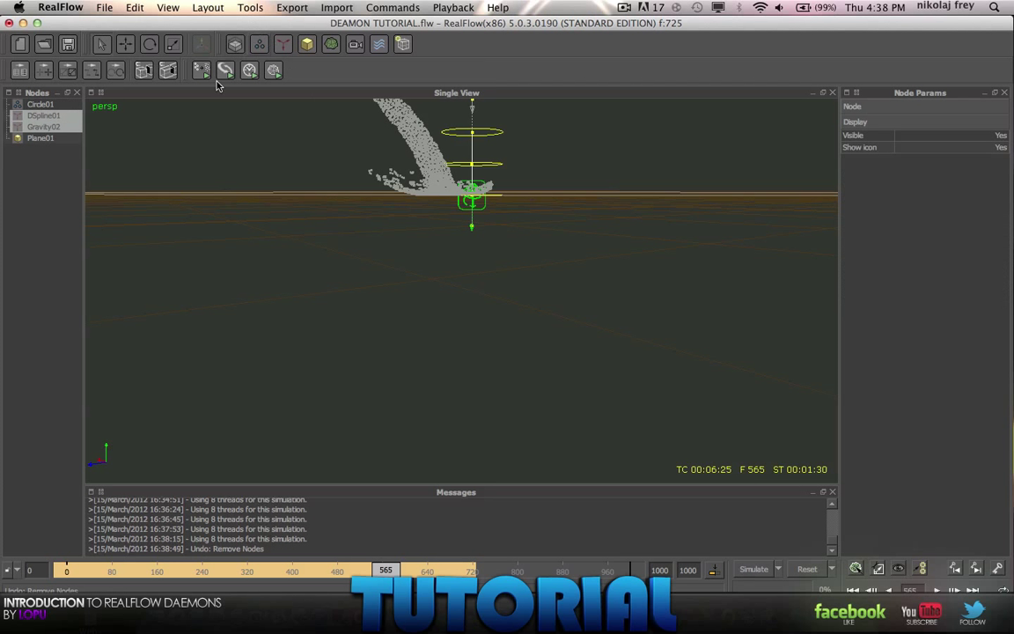
key("Delete")
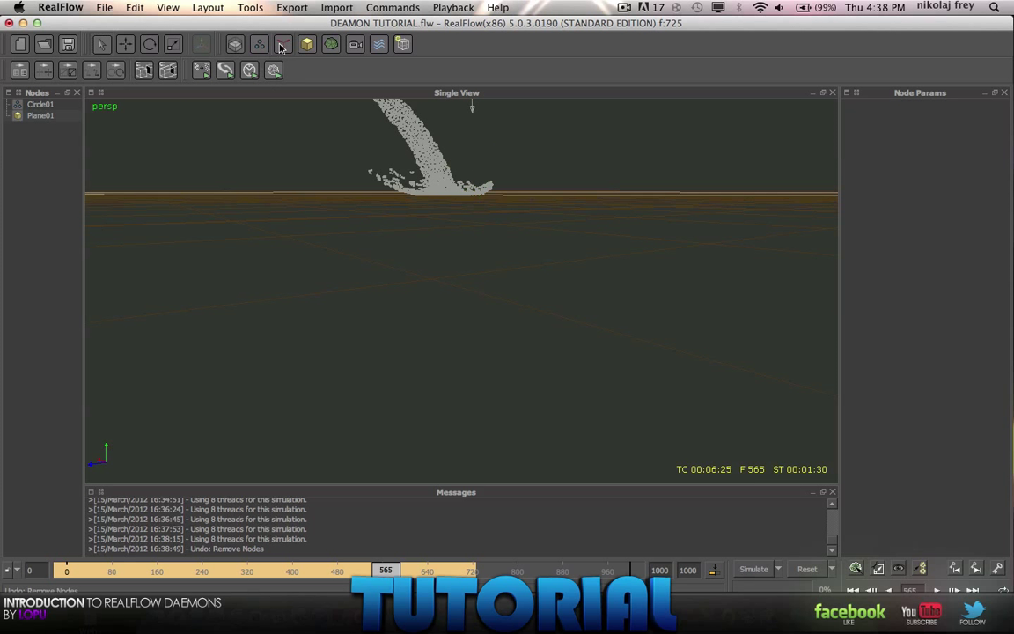
Add an Attractor daemon, move it straight down below the ground plane beneath the circle emitter, and set its internal force to 15
left_click(281, 46)
left_click(327, 183)
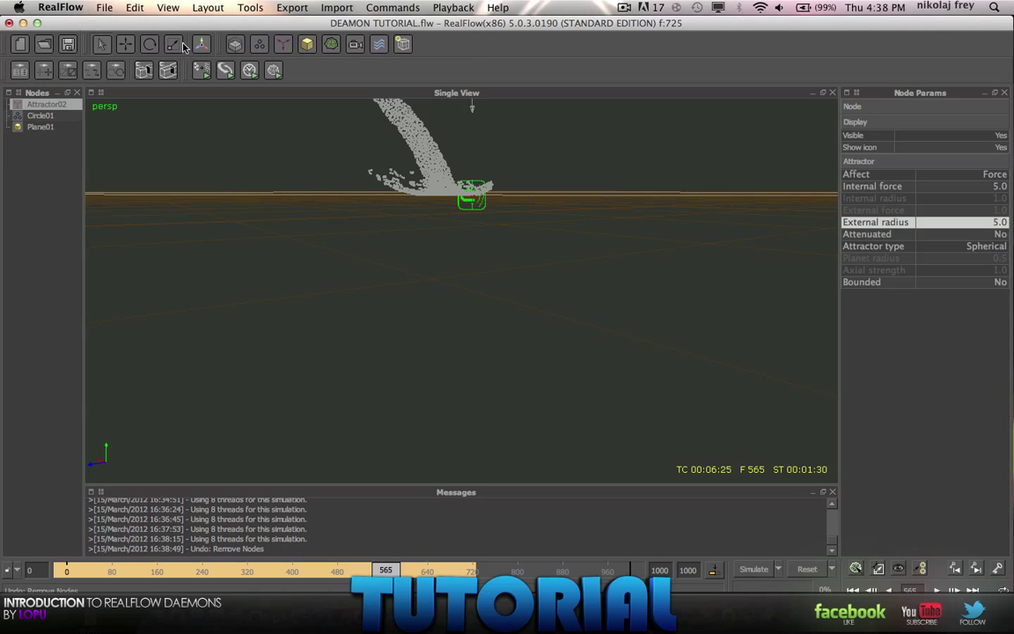
left_click(125, 46)
scroll(542, 181, "up", 5)
left_click_drag(528, 181, 478, 197, "alt")
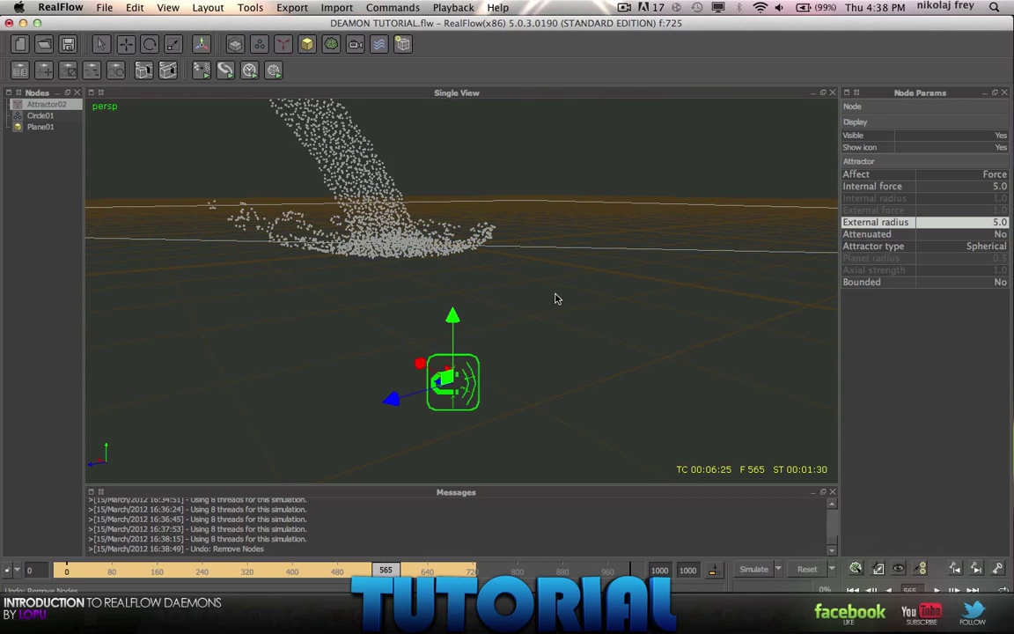
left_click_drag(556, 299, 483, 300, "alt")
scroll(485, 301, "down", 5)
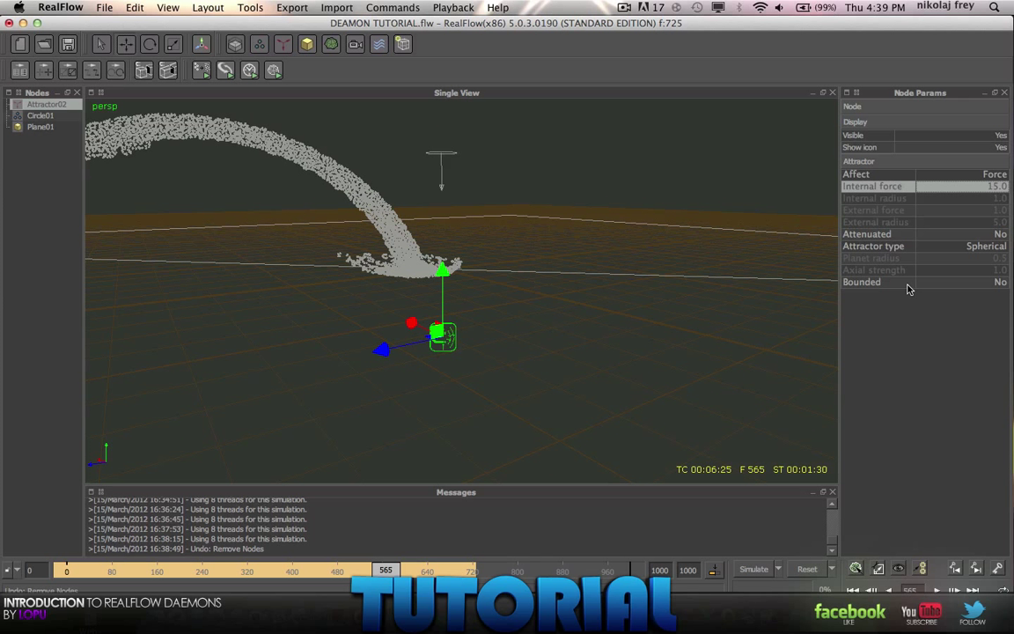
Resume the simulation from frame 565, examine from several angles how the attractor affects the circle emitter's particles, and stop at frame 708
left_click(753, 570)
key("Return")
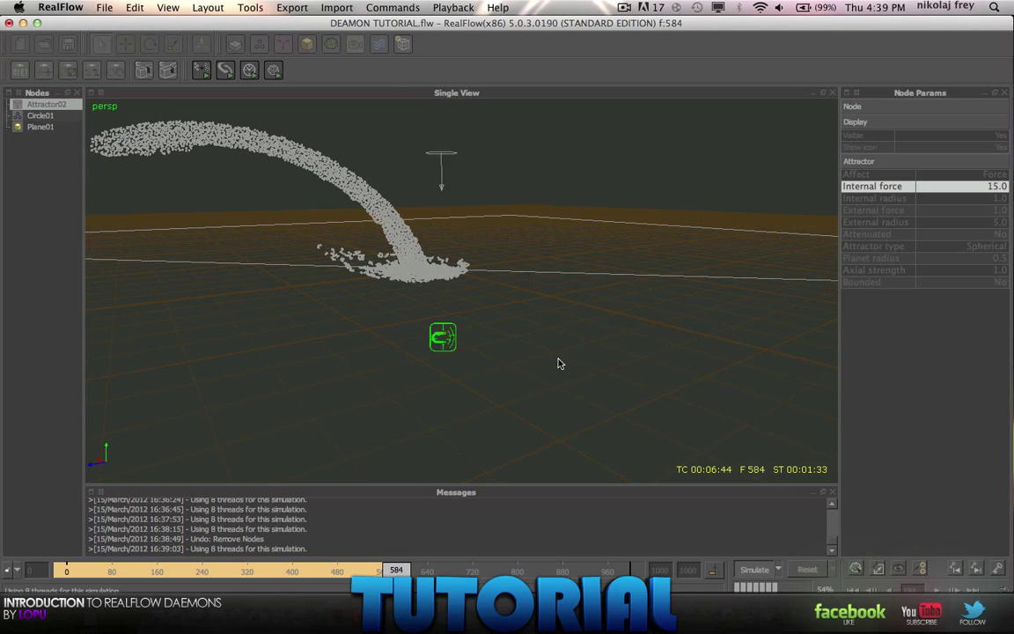
left_click_drag(536, 342, 498, 372, "alt")
left_click_drag(493, 414, 491, 445, "alt")
left_click_drag(512, 239, 691, 173, "alt")
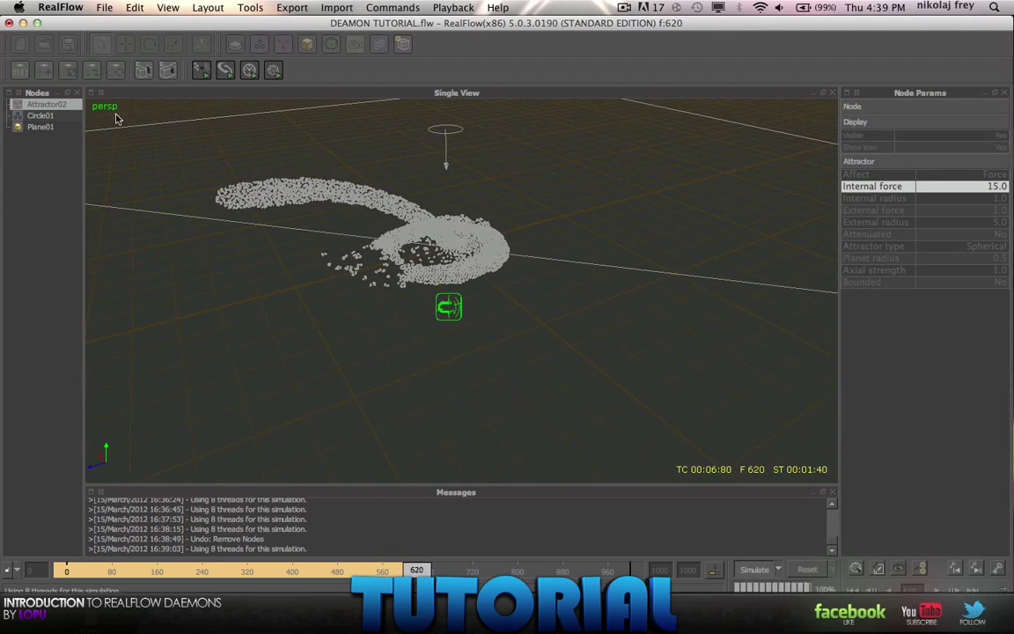
left_click(48, 119)
left_click_drag(490, 396, 442, 255, "alt")
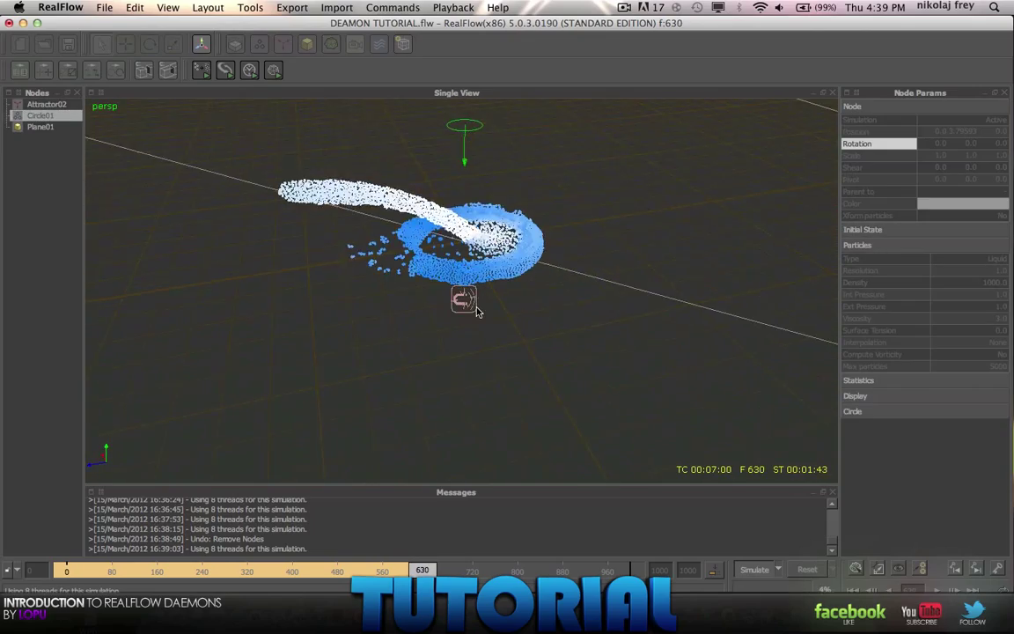
right_click_drag(477, 312, 473, 278, "alt")
middle_click_drag(473, 278, 481, 318, "alt")
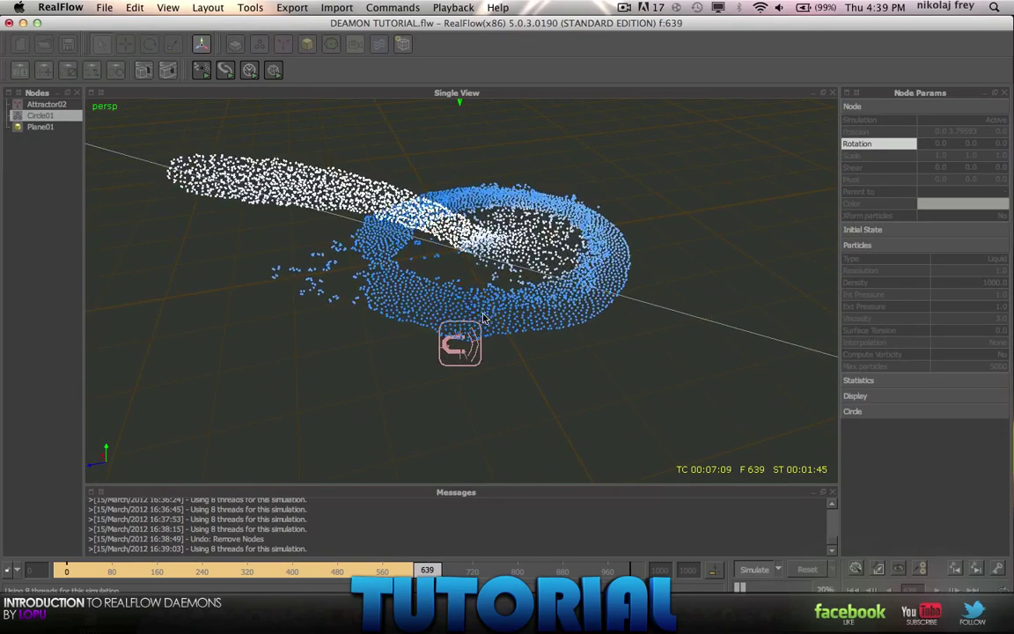
left_click_drag(481, 320, 518, 418, "alt")
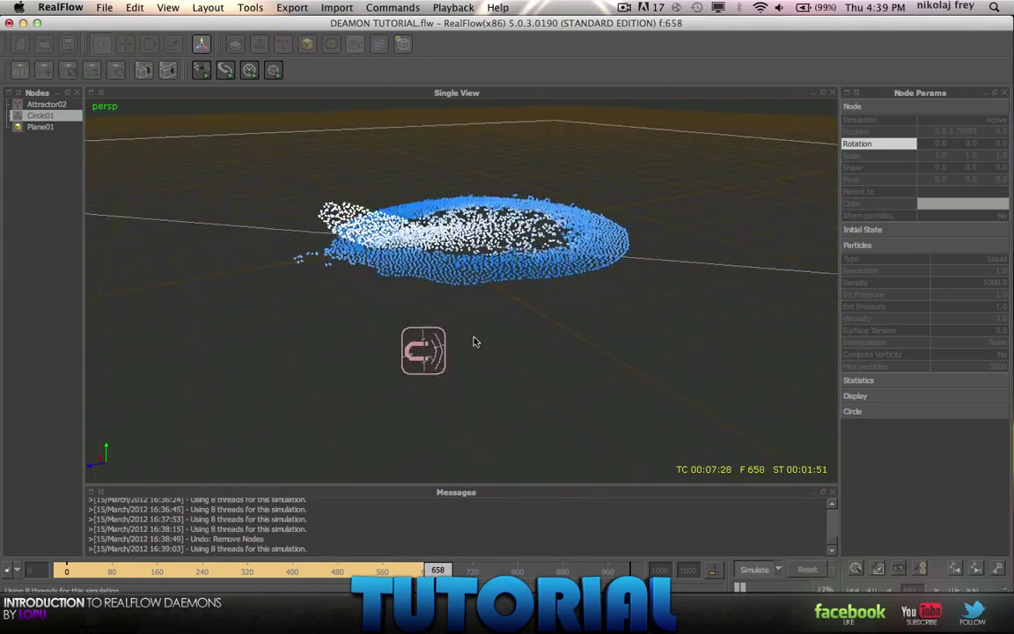
middle_click_drag(473, 337, 433, 482, "alt")
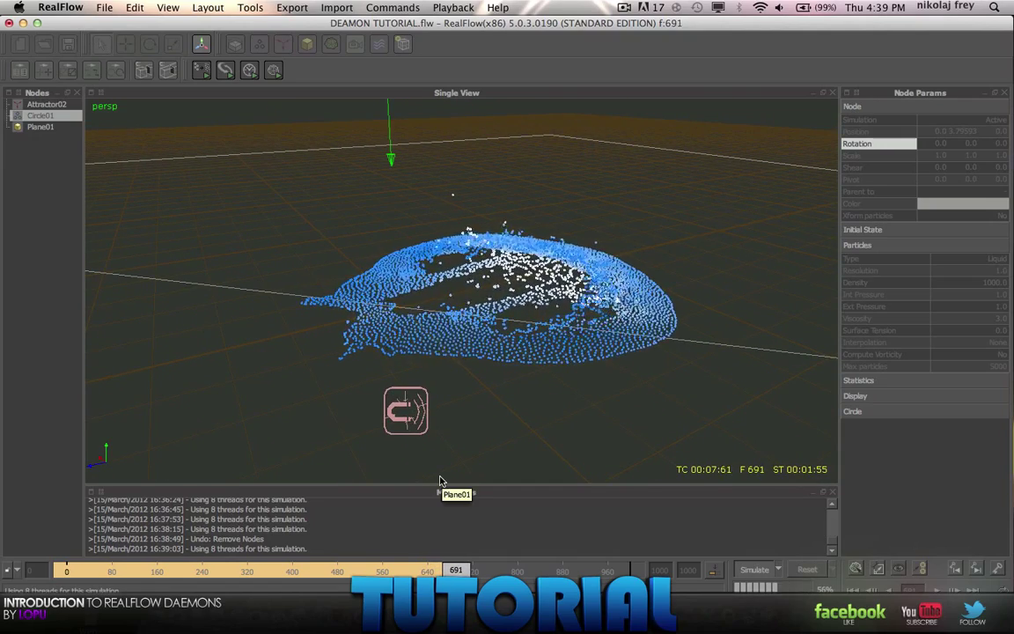
left_click(761, 569)
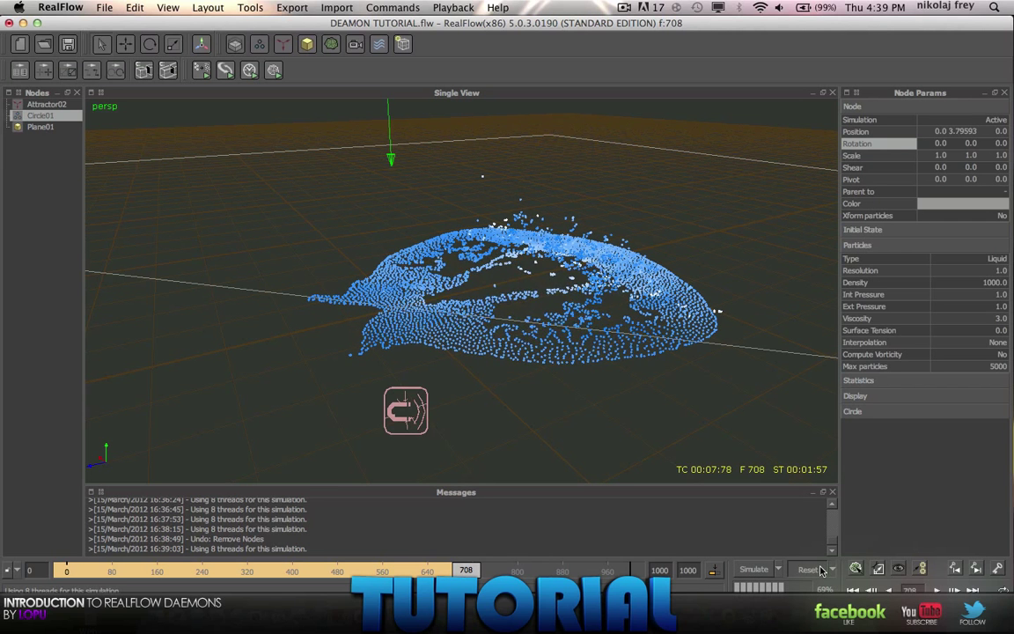
Reset the simulation and delete the Attractor daemon and the circle emitter, keeping only the ground plane
left_click(820, 570)
key("Return")
left_click(27, 105)
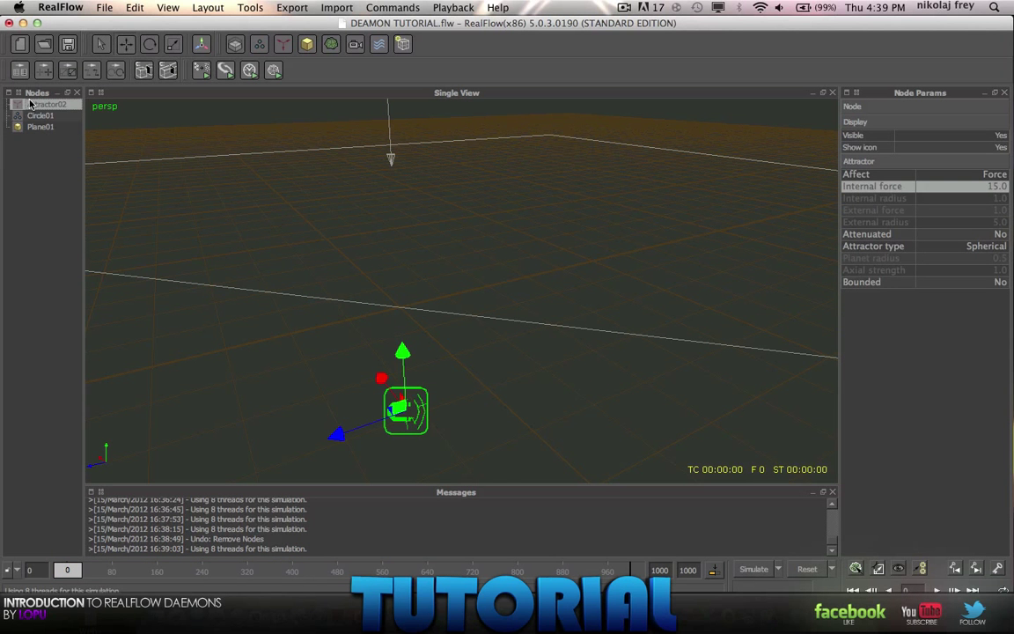
key("Delete")
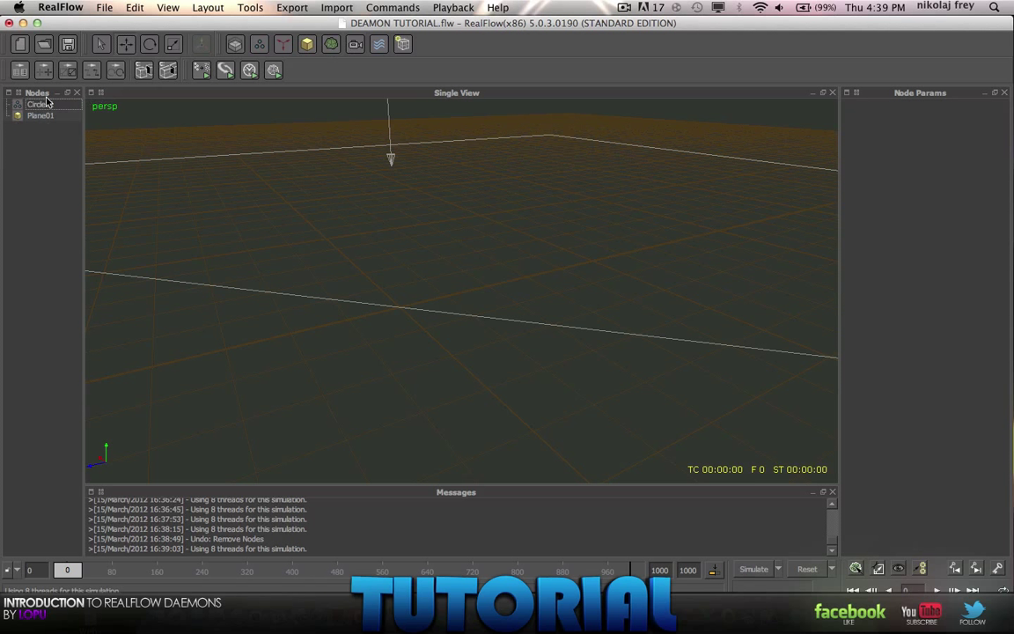
left_click(47, 107)
key("Delete")
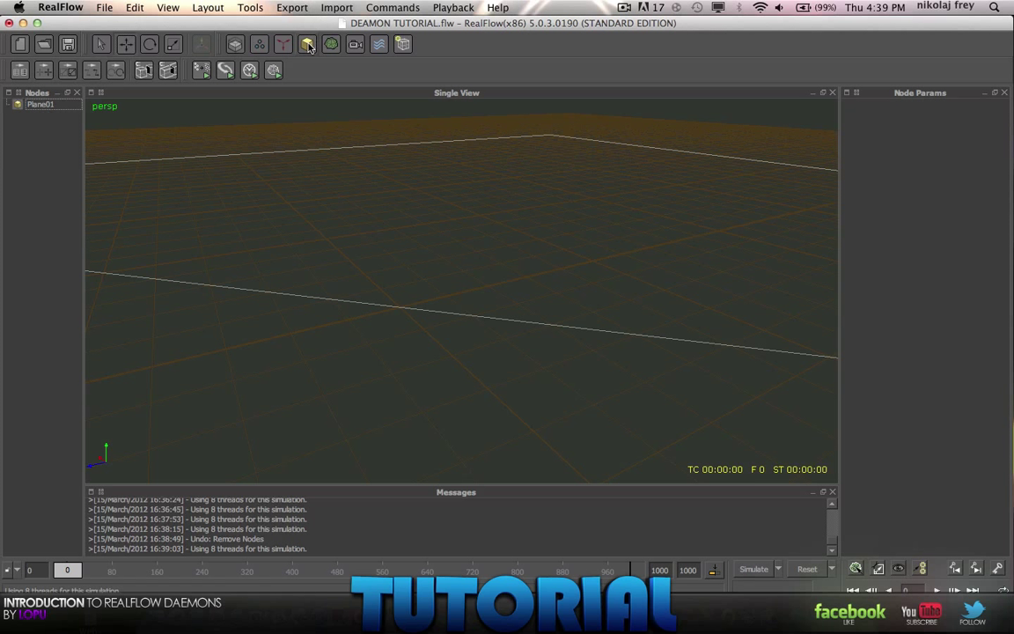
Add a sphere object and move it straight up above the ground plane
left_click(307, 44)
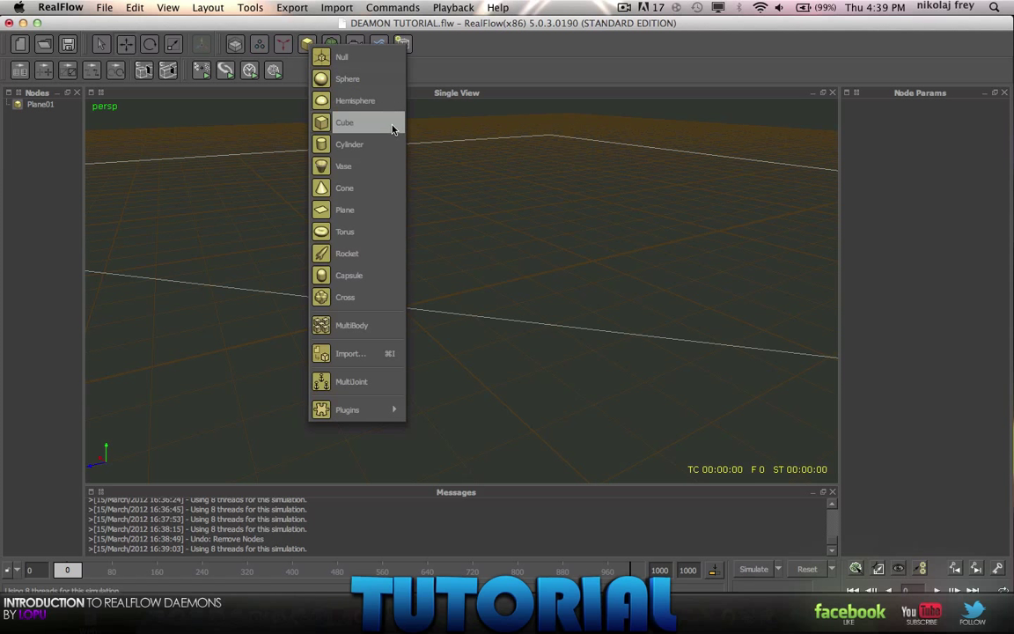
left_click(346, 80)
left_click_drag(404, 247, 396, 106)
Add a Fill Object emitter, assign Sphere01 as its object, and set Fill Volume to Yes
left_click(263, 45)
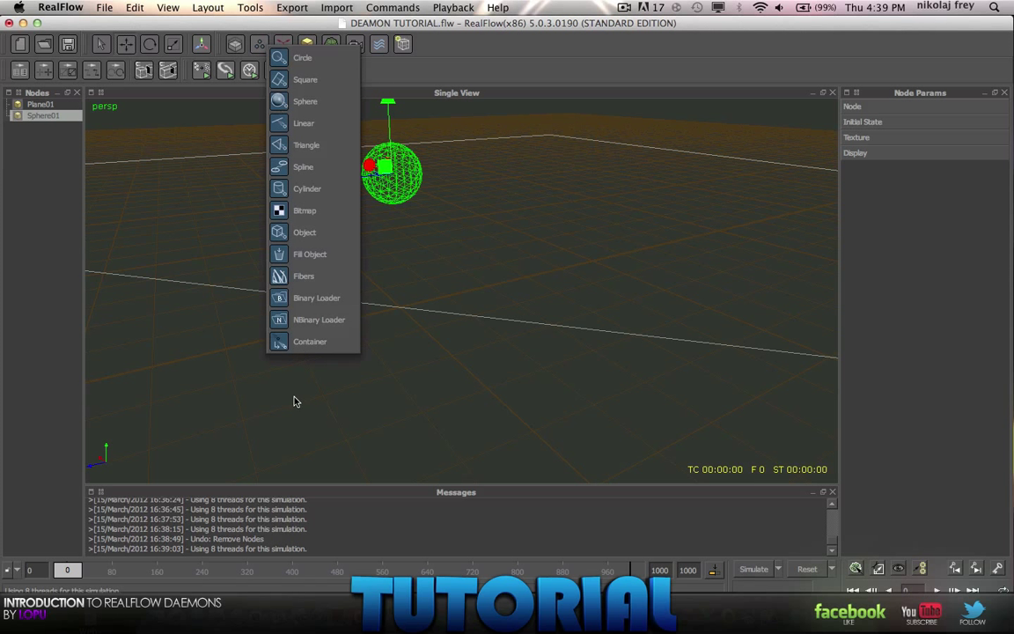
left_click(309, 254)
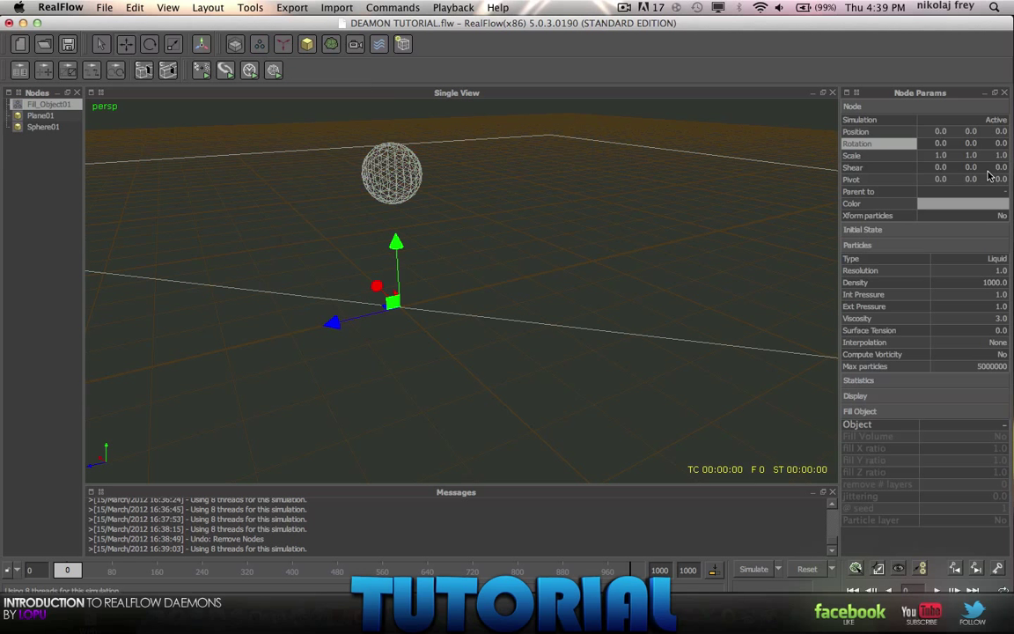
left_click(998, 428)
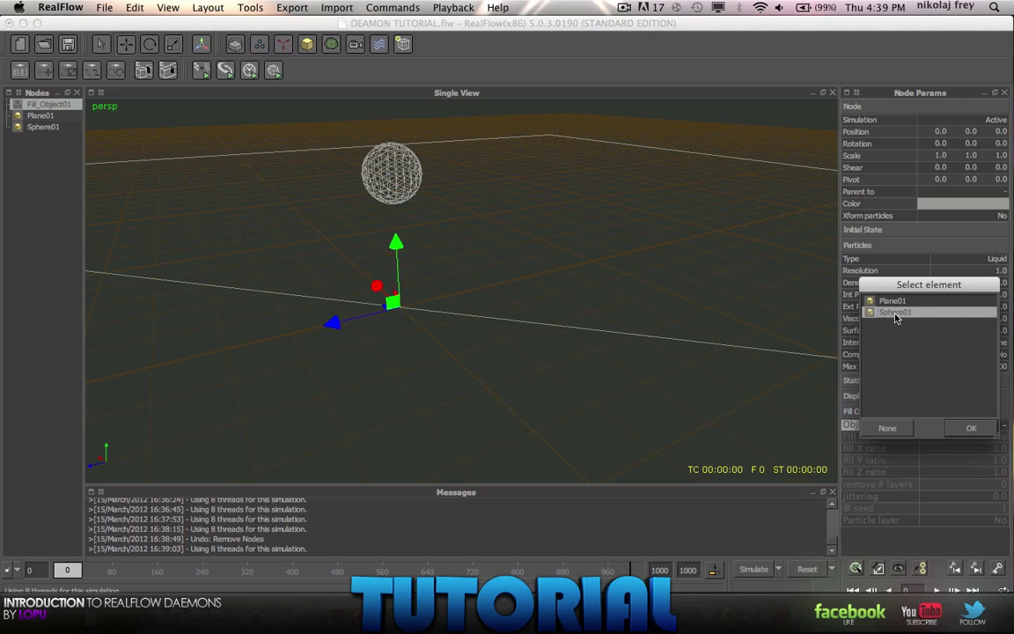
left_click(972, 430)
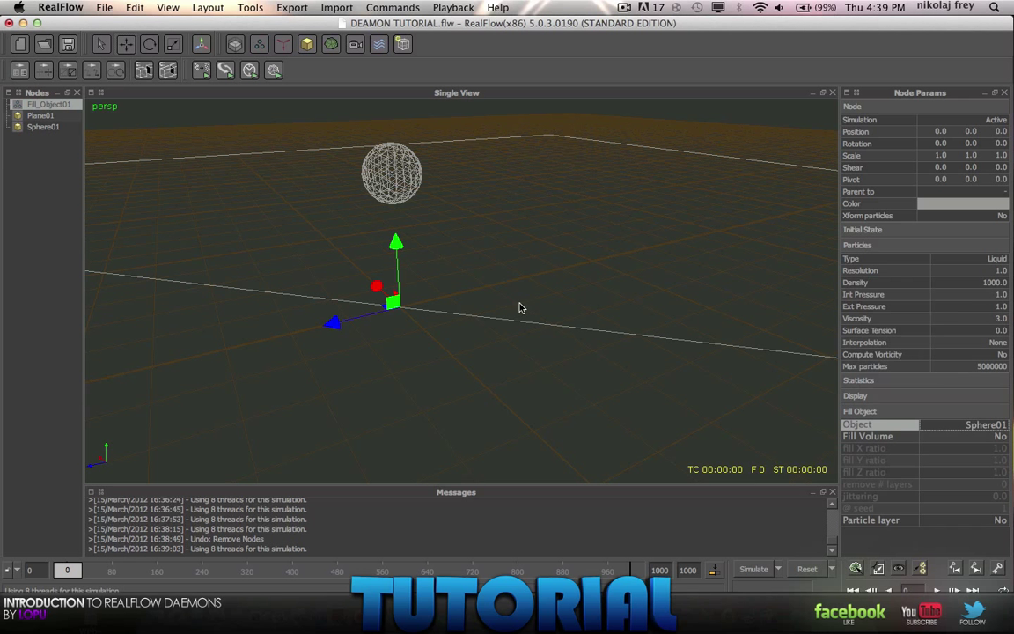
left_click(999, 436)
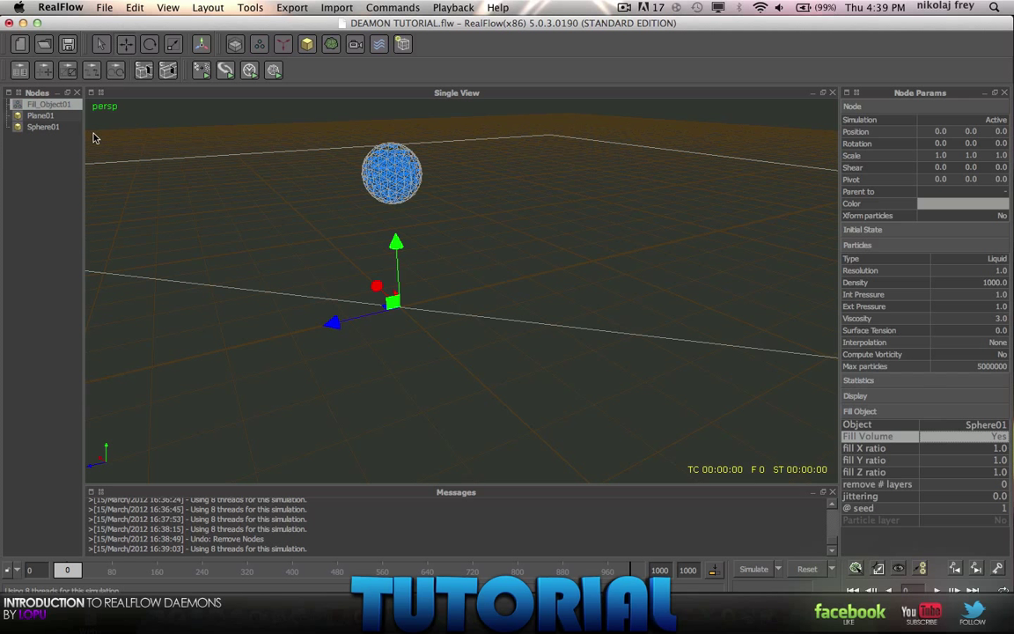
Make the sphere object inactive in the simulation and deselect it
left_click(43, 127)
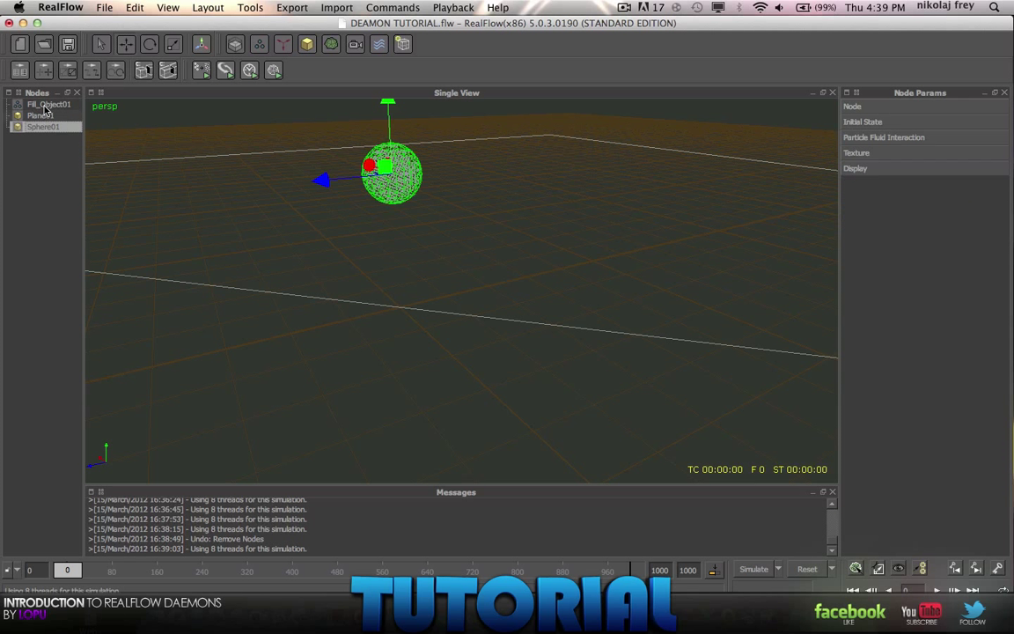
left_click(963, 108)
left_click(1001, 121)
left_click(941, 132)
left_click(23, 173)
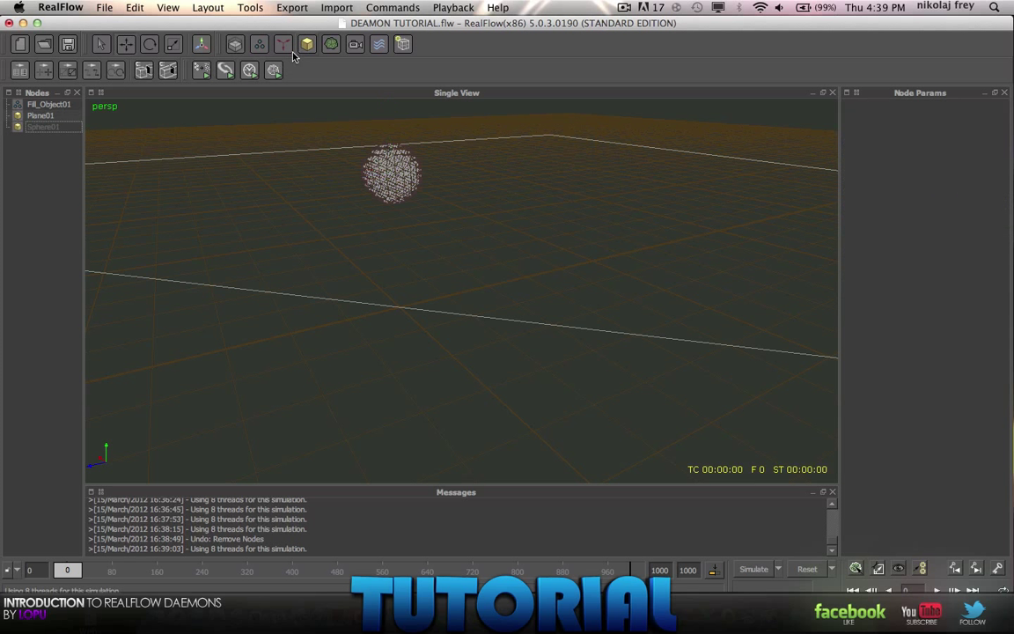
Simulate the sphere-filling particles without any daemon to frame 266, examine them from a lower angle, and reset to frame 0
left_click(808, 569)
left_click(485, 330)
left_click(754, 570)
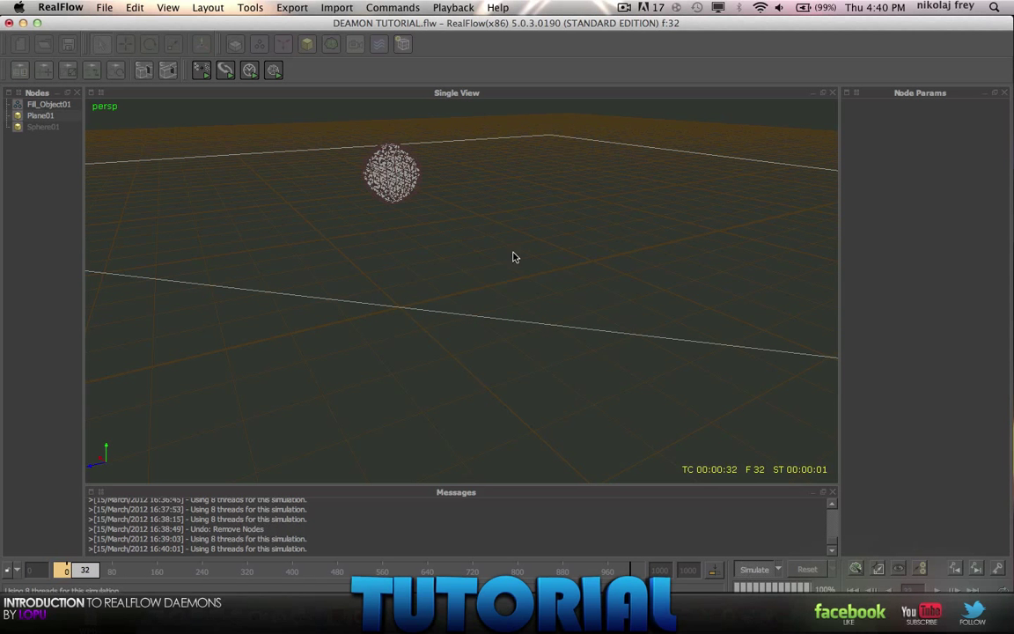
left_click_drag(495, 222, 469, 310, "alt")
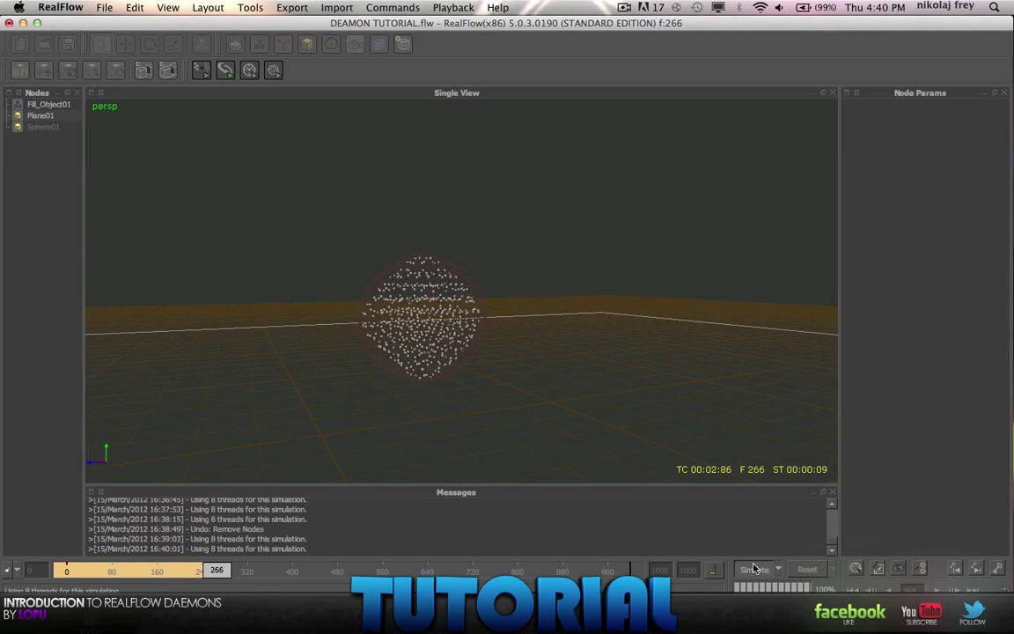
left_click(755, 570)
left_click(812, 570)
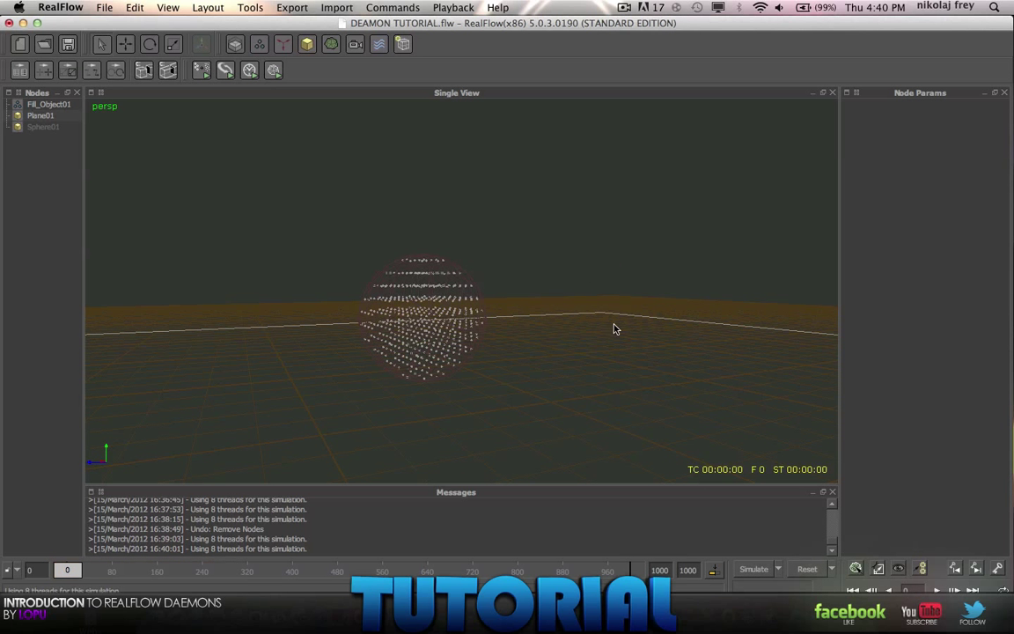
Add an Attractor daemon, raise it to the centre of the particle sphere, and set its internal force to -5
left_click(283, 43)
left_click(344, 178)
scroll(495, 397, "down", 3)
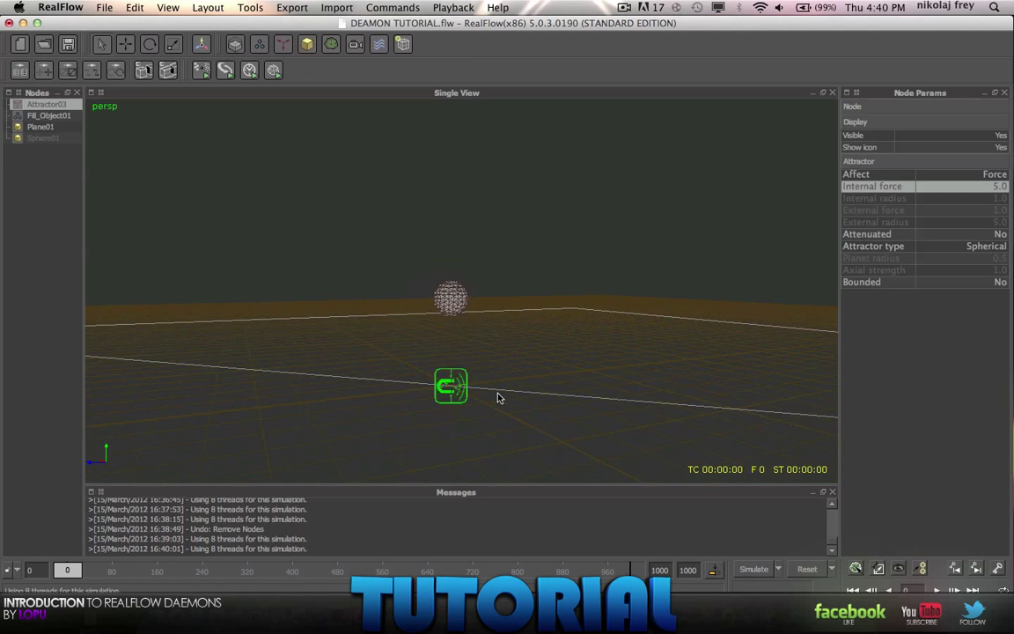
left_click_drag(444, 319, 450, 256)
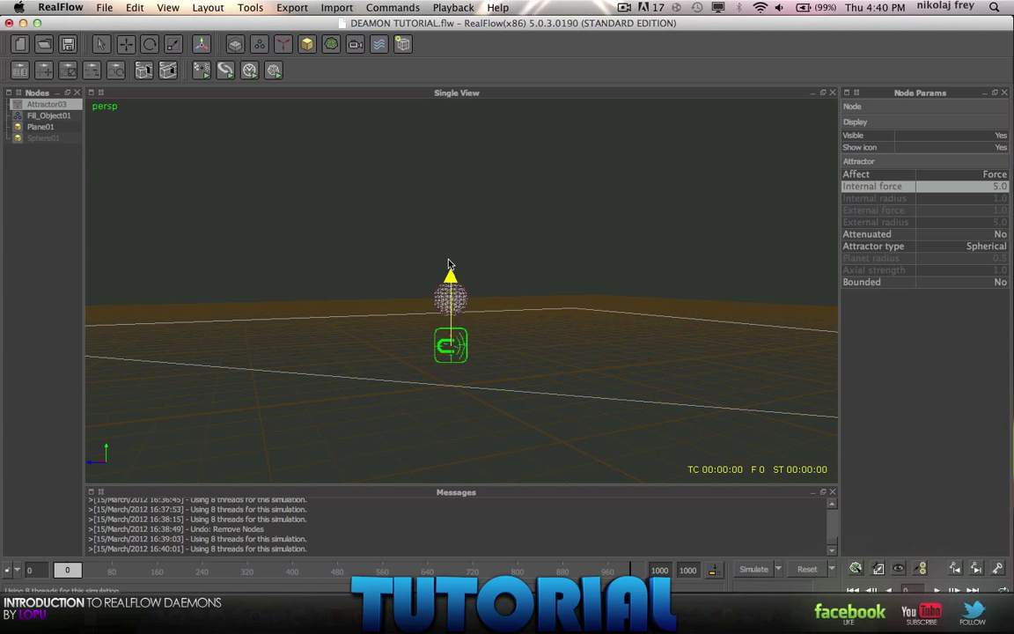
scroll(450, 236, "up", 5)
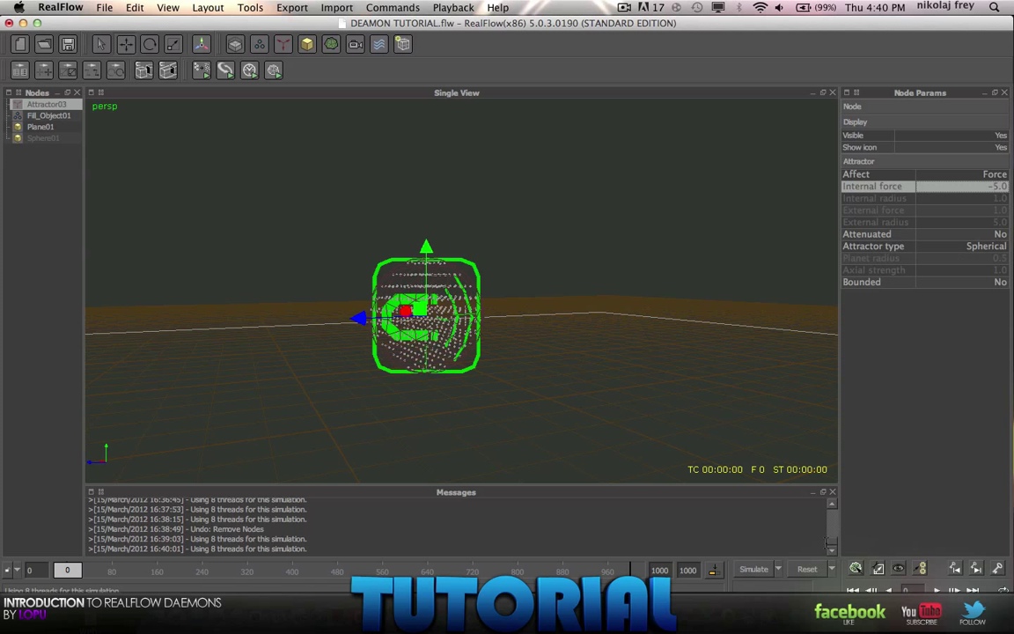
Reset and simulate the negative attractor to frame 238, and examine the fill emitter's scattered particles from several angles
left_click(806, 569)
key("Return")
left_click(745, 569)
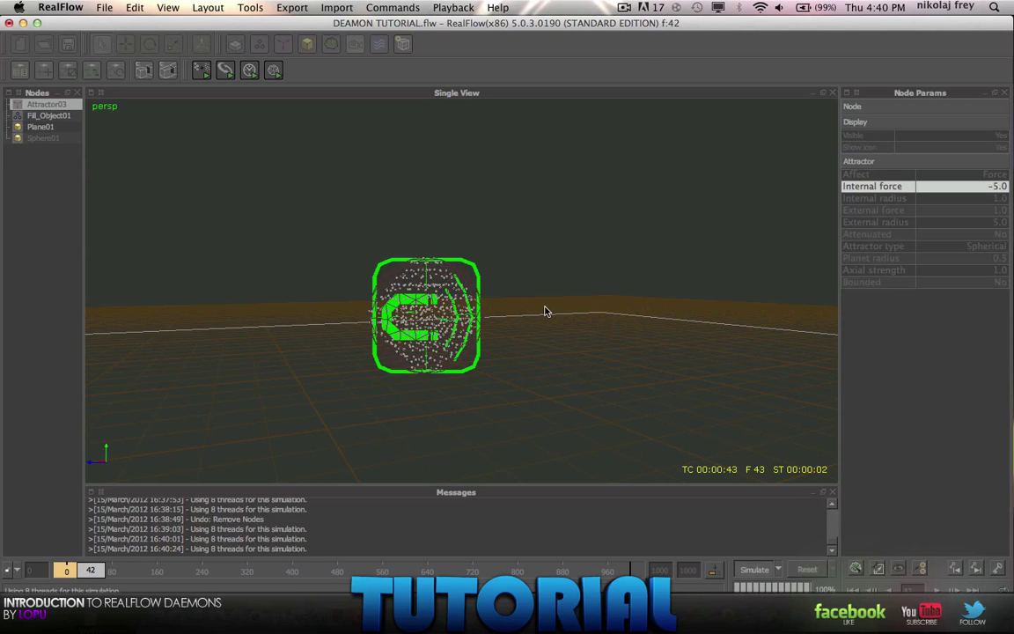
left_click_drag(415, 333, 467, 337, "alt")
left_click_drag(384, 317, 449, 314, "alt")
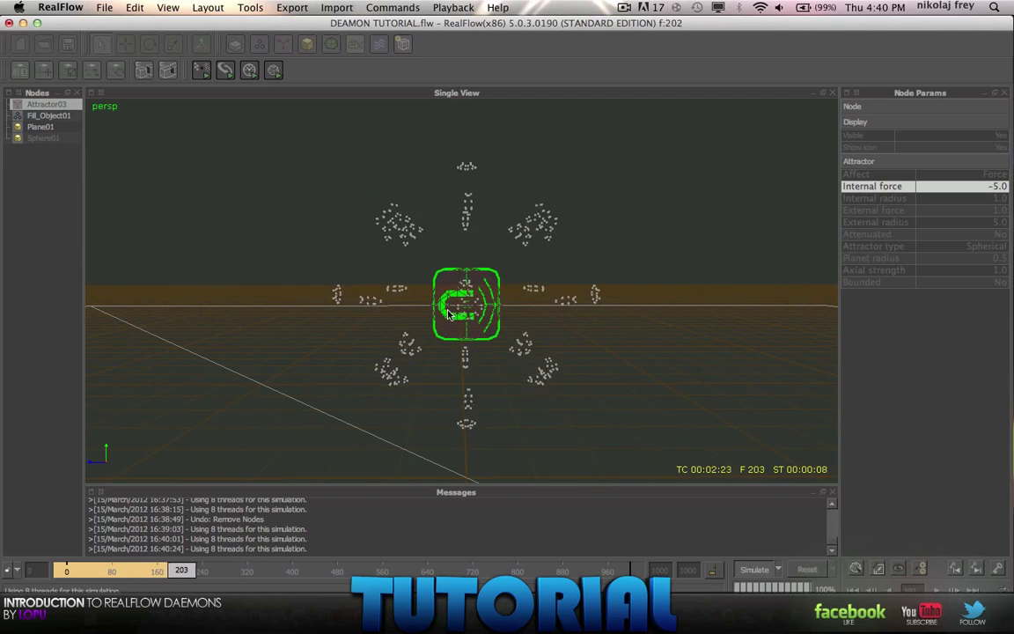
key("Escape")
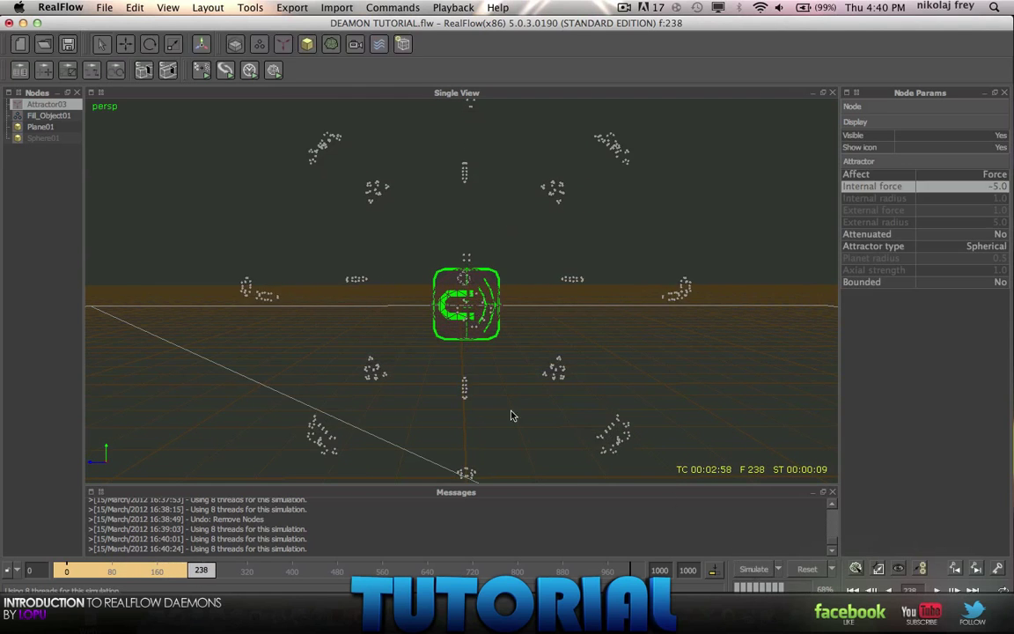
left_click_drag(432, 368, 788, 342, "alt")
right_click_drag(788, 341, 669, 312, "alt")
left_click(45, 117)
right_click_drag(291, 234, 507, 284, "alt")
left_click_drag(457, 290, 597, 282, "alt")
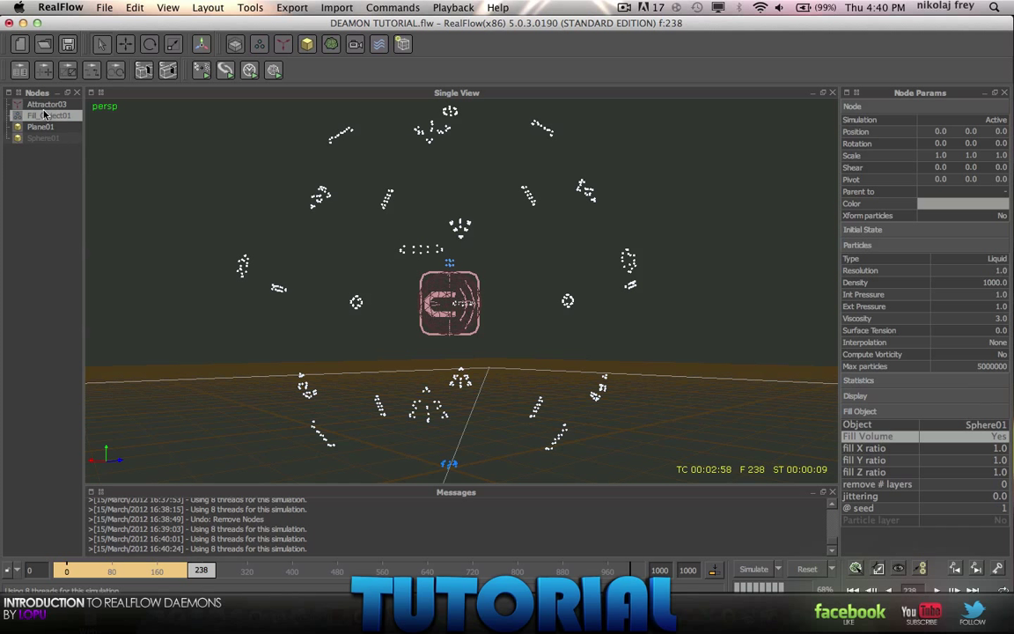
Add a circle emitter and raise it to about 3.58 on Y, directly above the attractor
left_click(236, 47)
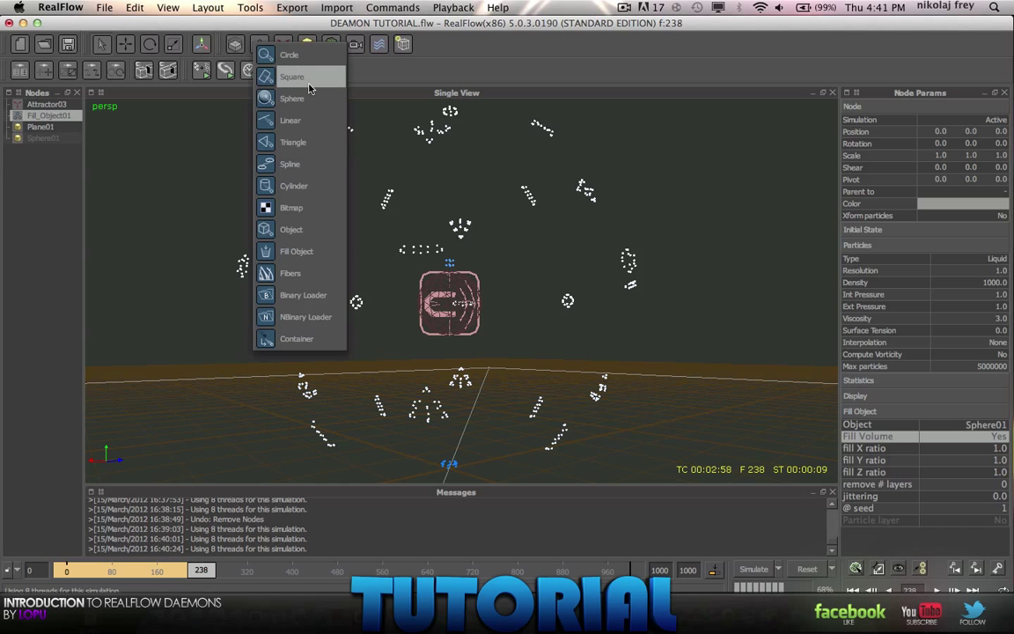
left_click(290, 56)
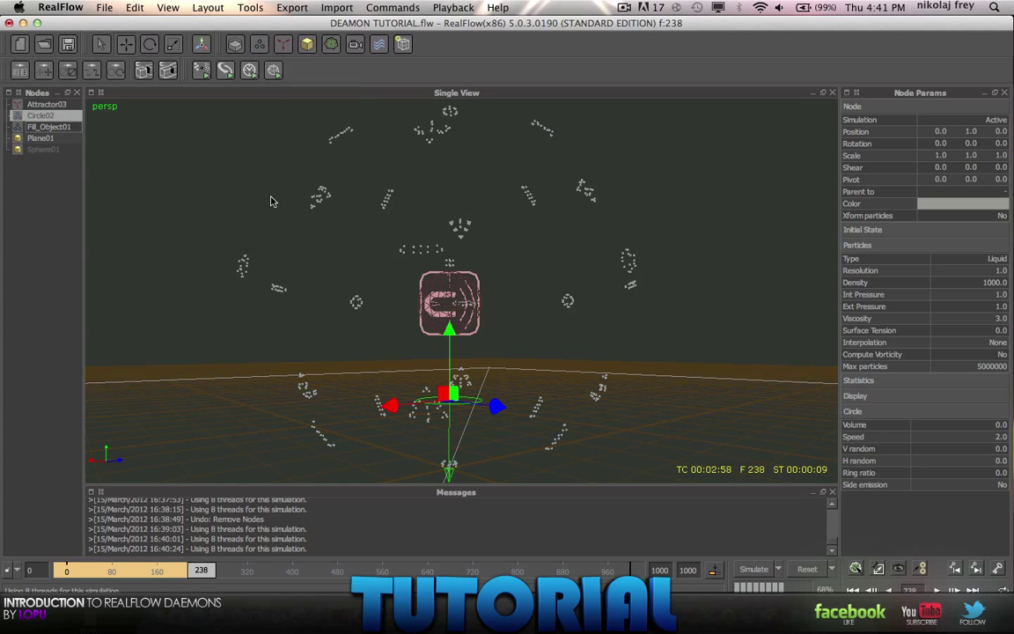
left_click_drag(446, 342, 472, 158)
left_click(449, 407)
left_click(44, 137)
left_click(44, 116)
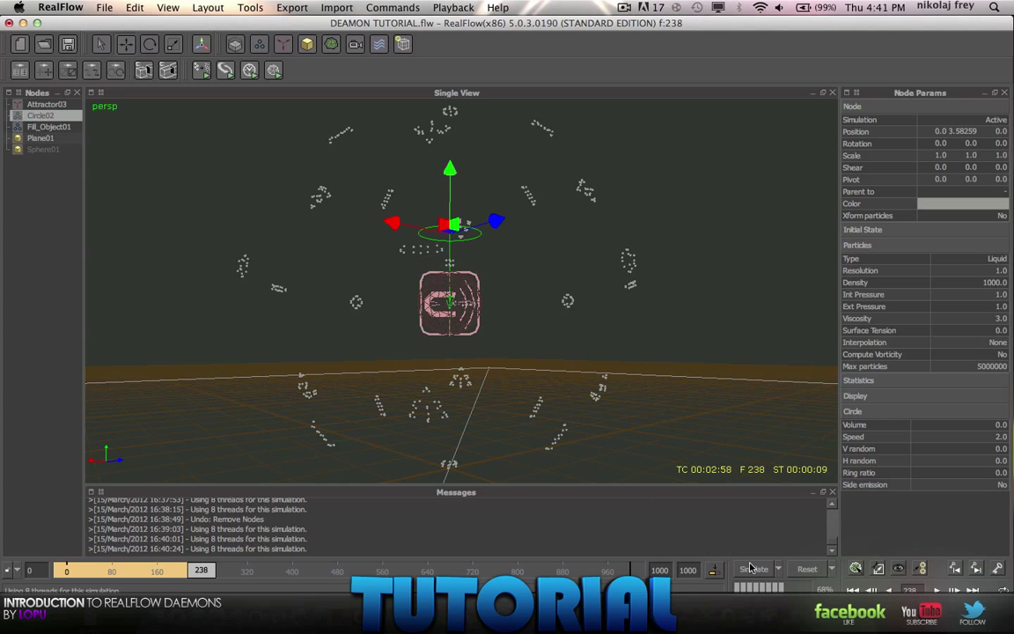
Resume the simulation from frame 238 and examine from several angles and distances how the attractor repels the circle emitter's stream
left_click(751, 568)
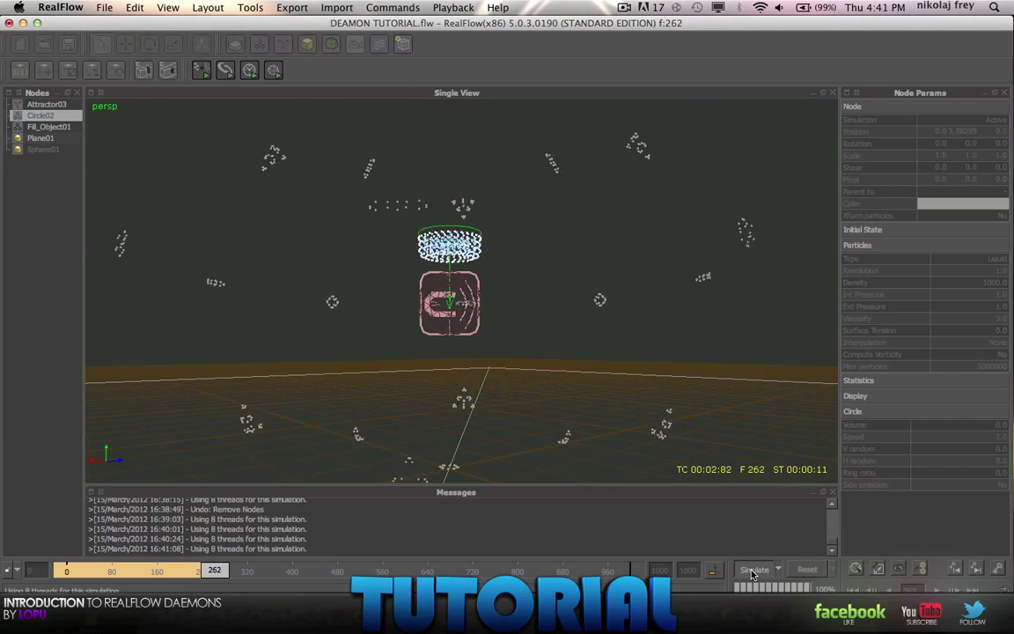
scroll(642, 285, "up", 3)
scroll(607, 294, "down", 2)
left_click_drag(415, 375, 471, 440, "alt")
middle_click_drag(471, 440, 542, 373, "alt")
left_click_drag(542, 374, 676, 336, "alt")
middle_click_drag(416, 210, 375, 245, "alt")
left_click_drag(375, 246, 647, 267, "alt")
middle_click_drag(362, 291, 469, 261, "alt")
scroll(464, 274, "down", 8)
scroll(464, 273, "up", 3)
scroll(470, 260, "up", 8)
scroll(469, 260, "down", 3)
left_click_drag(469, 260, 450, 330, "alt")
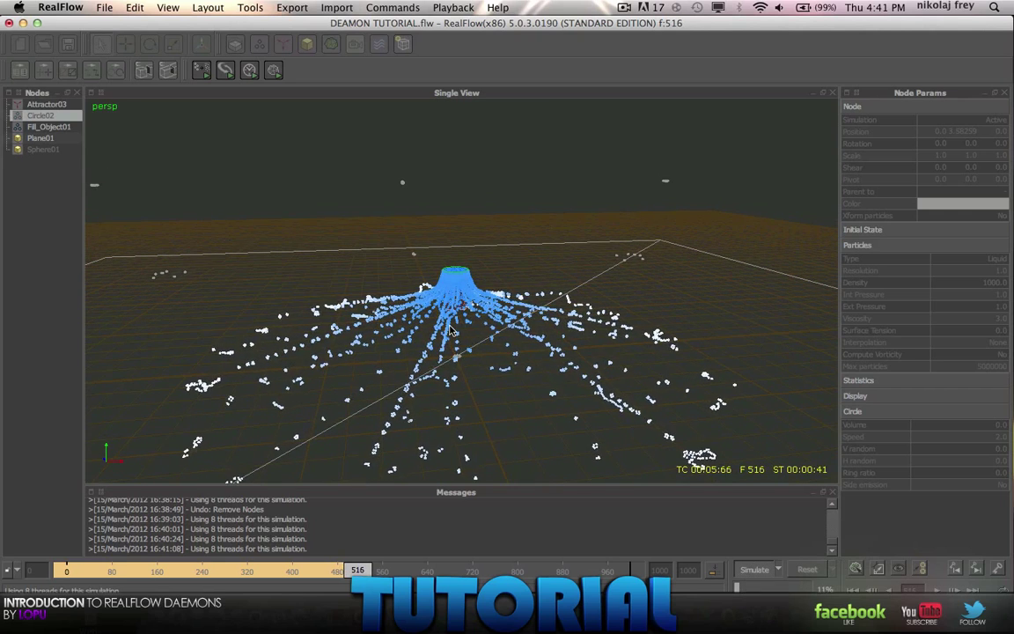